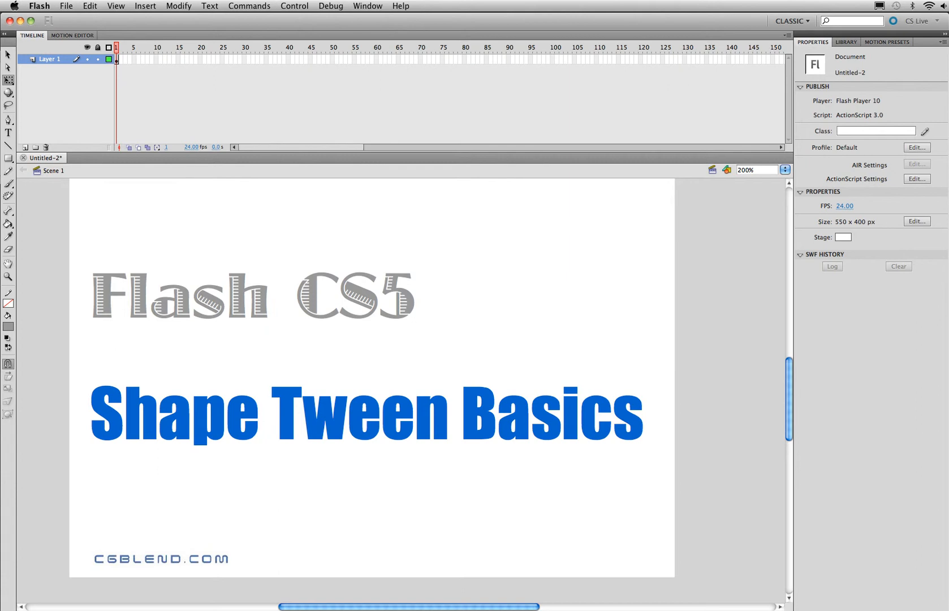
Create a new ActionScript 3.0 document
{"action": "key", "text": "super+n"}
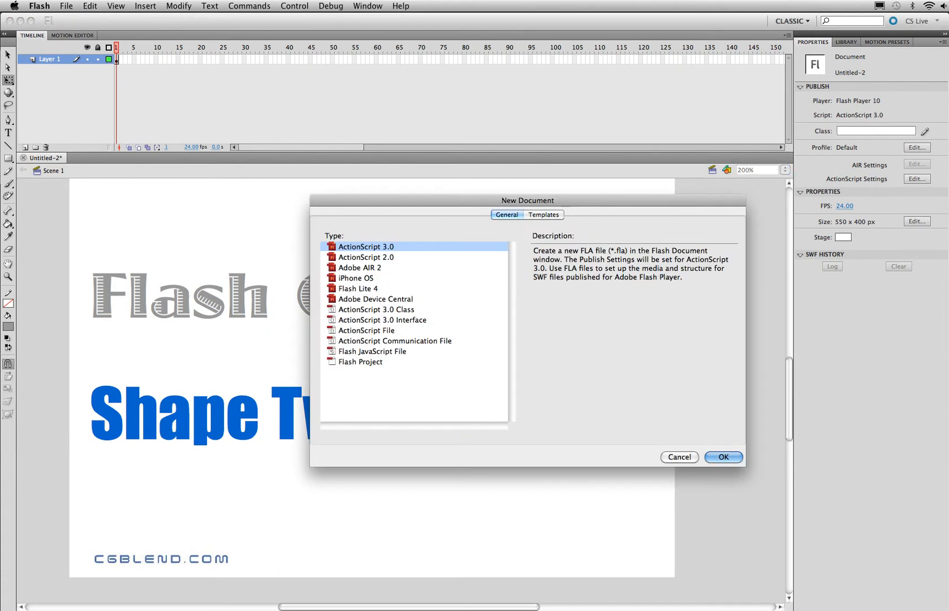
{"action": "key", "text": "Return"}
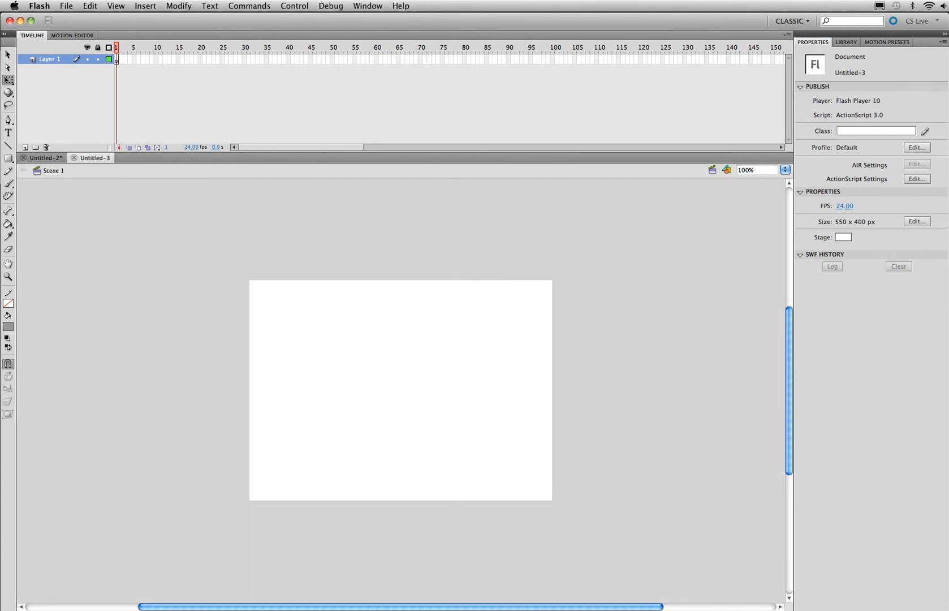
{"action": "scroll", "coordinate": [345, 390], "scroll_direction": "right", "scroll_amount": 5}
{"action": "scroll", "coordinate": [345, 390], "scroll_direction": "down", "scroll_amount": 1}
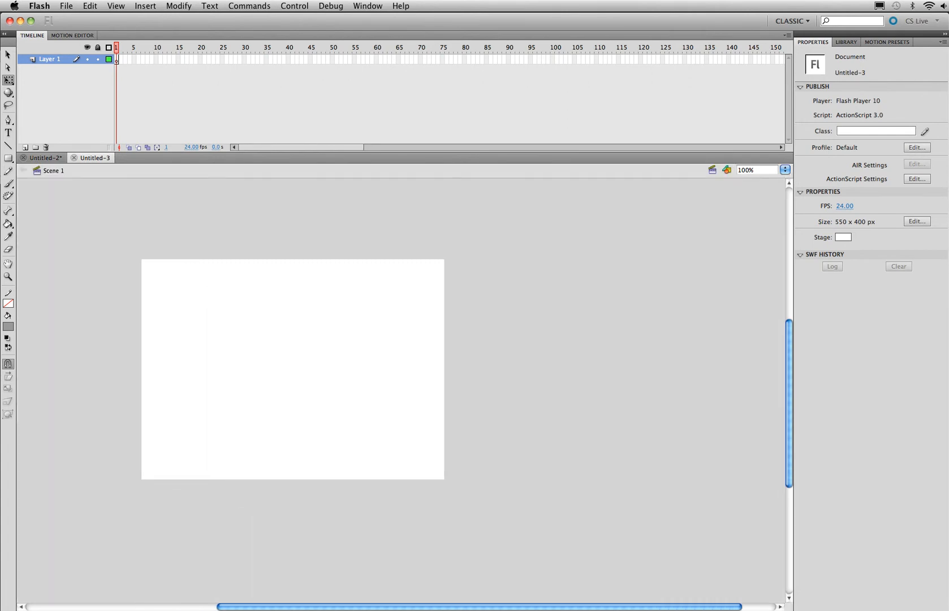
Draw a blue circle about 78.5 px wide with no stroke near the stage's left edge, using the Oval tool, and select it
{"action": "left_click", "coordinate": [8, 159]}
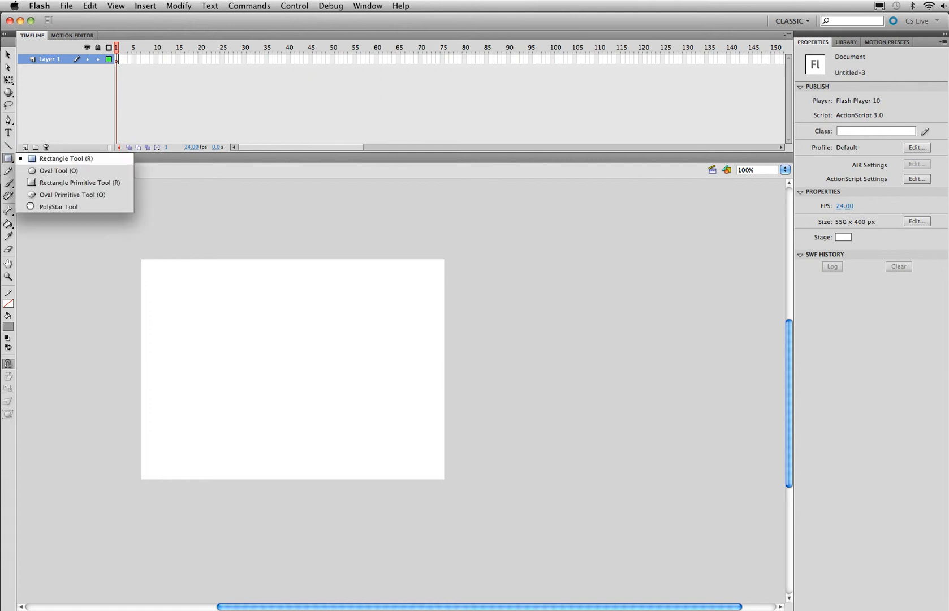
{"action": "left_click", "coordinate": [57, 170]}
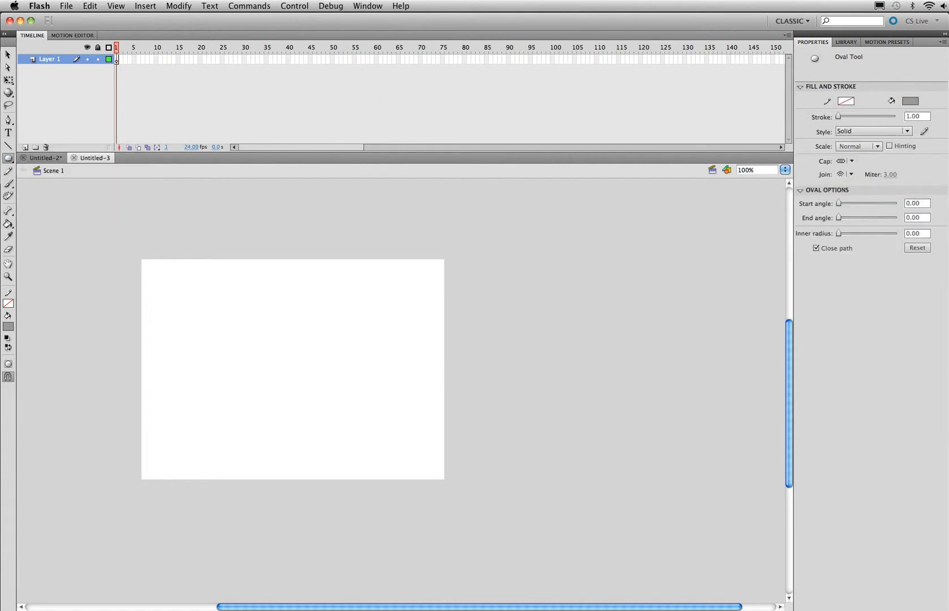
{"action": "left_click", "coordinate": [8, 303]}
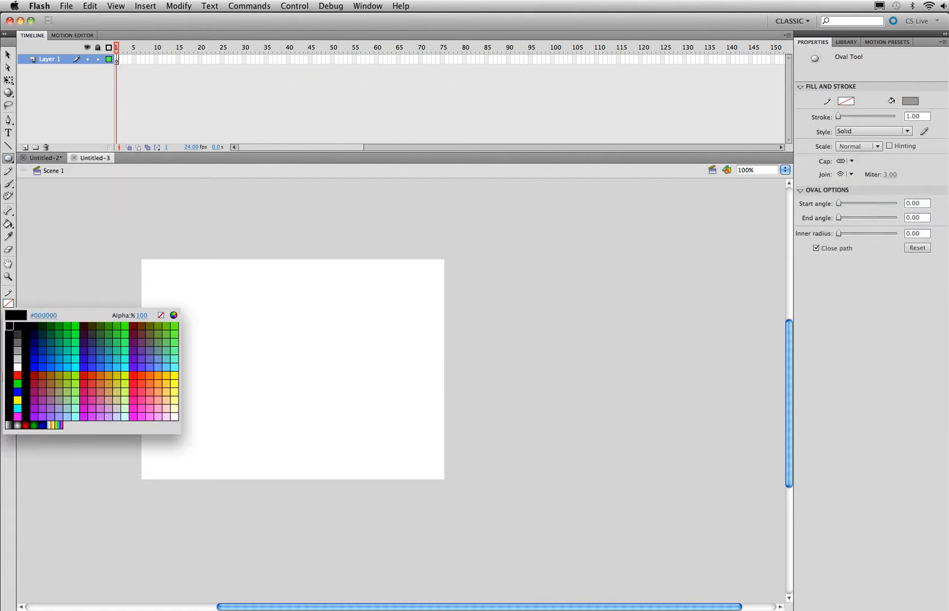
{"action": "left_click", "coordinate": [161, 315]}
{"action": "left_click", "coordinate": [8, 326]}
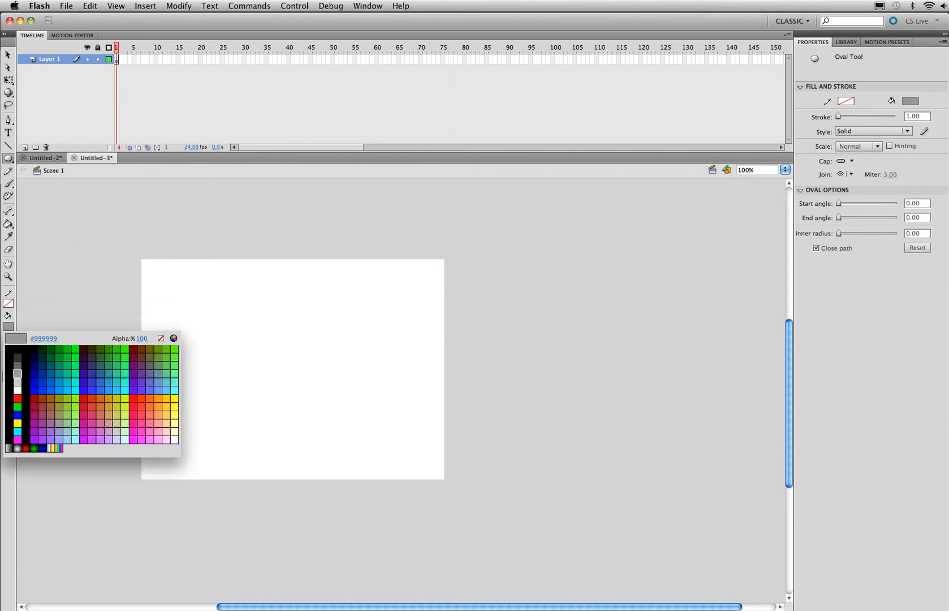
{"action": "left_click", "coordinate": [51, 382]}
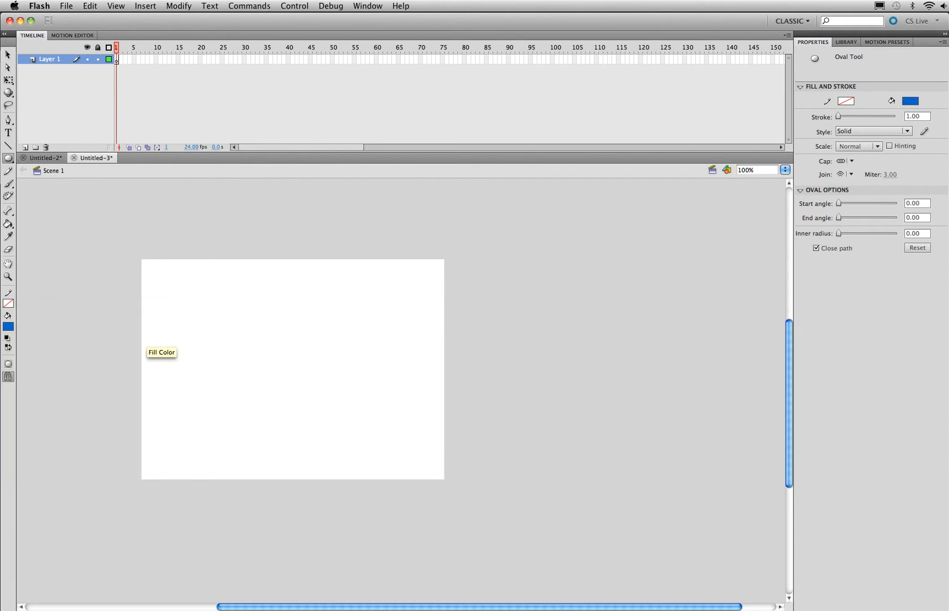
{"action": "left_click_drag", "start_coordinate": [153, 339], "coordinate": [198, 385]}
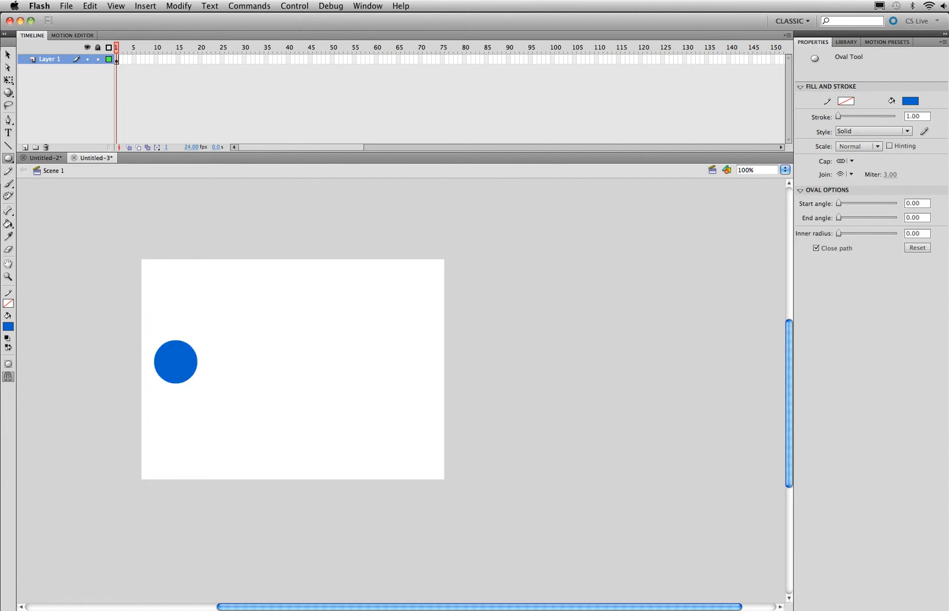
{"action": "key", "text": "v"}
{"action": "left_click", "coordinate": [176, 362]}
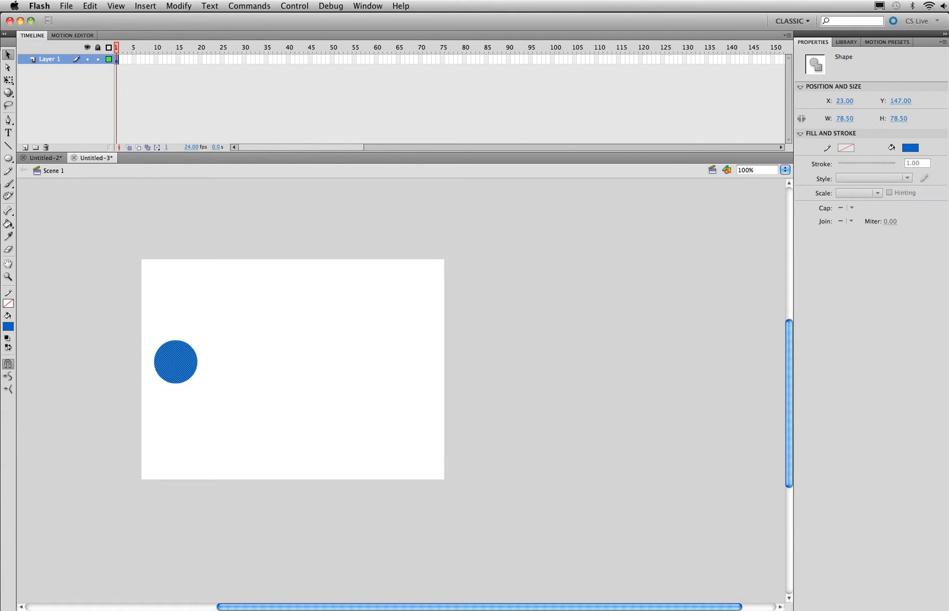
Insert a keyframe at frame 40 of Layer 1 and play the timeline
{"action": "left_click", "coordinate": [288, 59]}
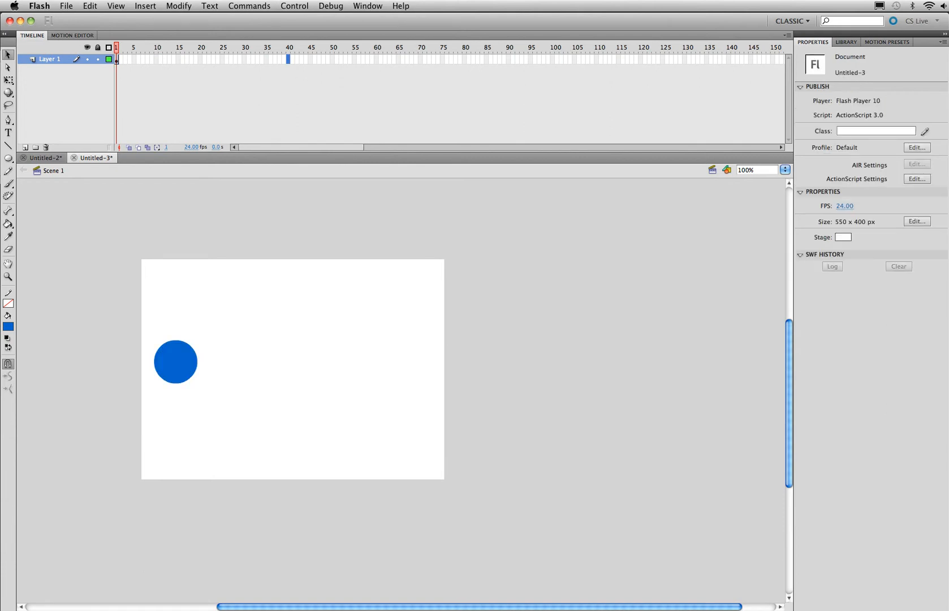
{"action": "key", "text": "F6"}
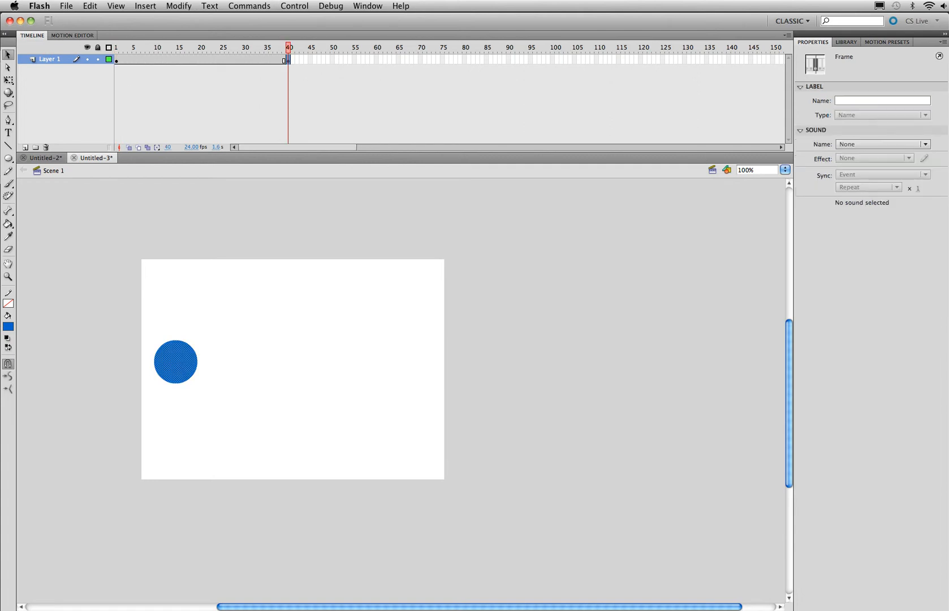
{"action": "key", "text": "Return"}
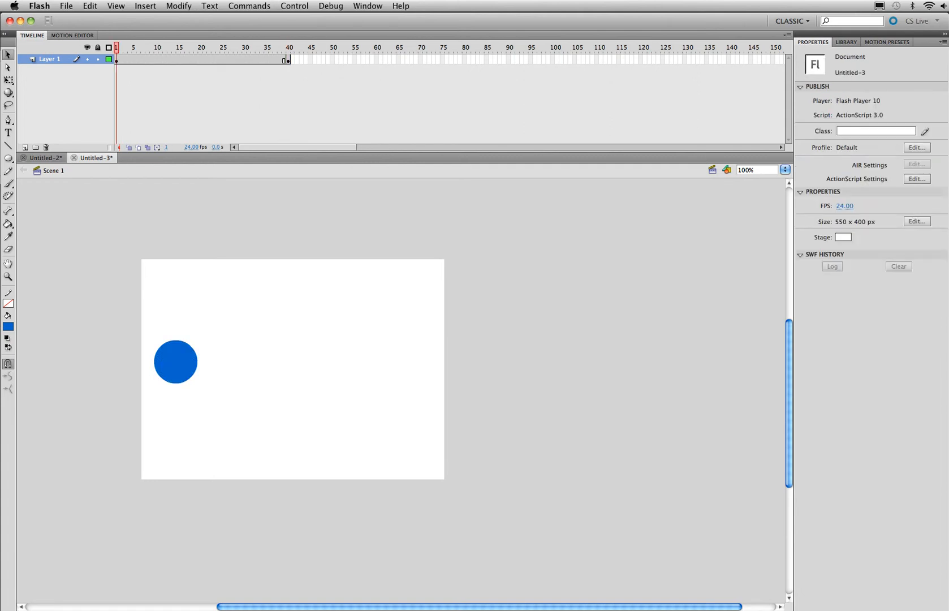
{"action": "key", "text": "Return"}
Move the frame 40 circle horizontally across the stage to about X 448 and play the timeline
{"action": "left_click_drag", "start_coordinate": [175, 361], "coordinate": [410, 361]}
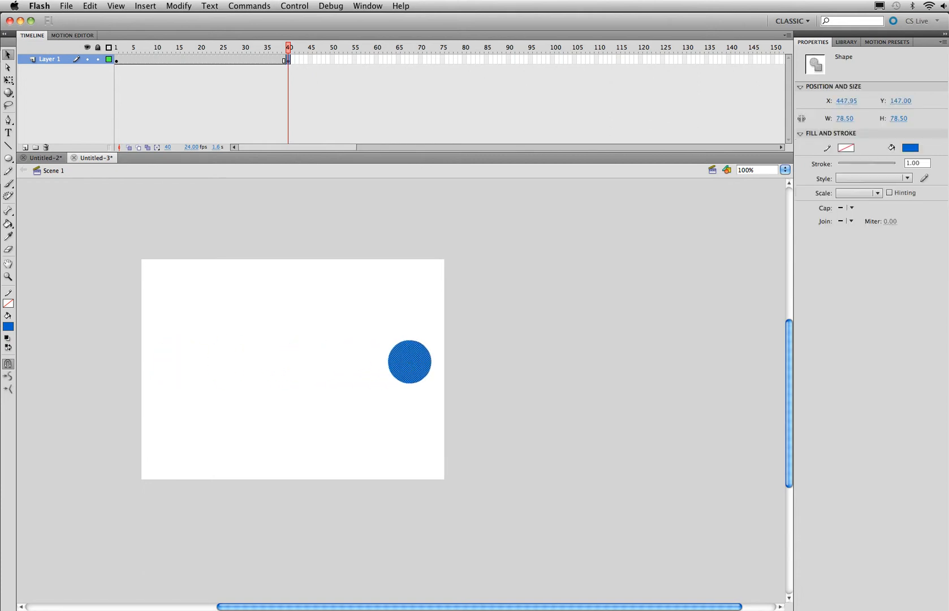
{"action": "key", "text": "Return"}
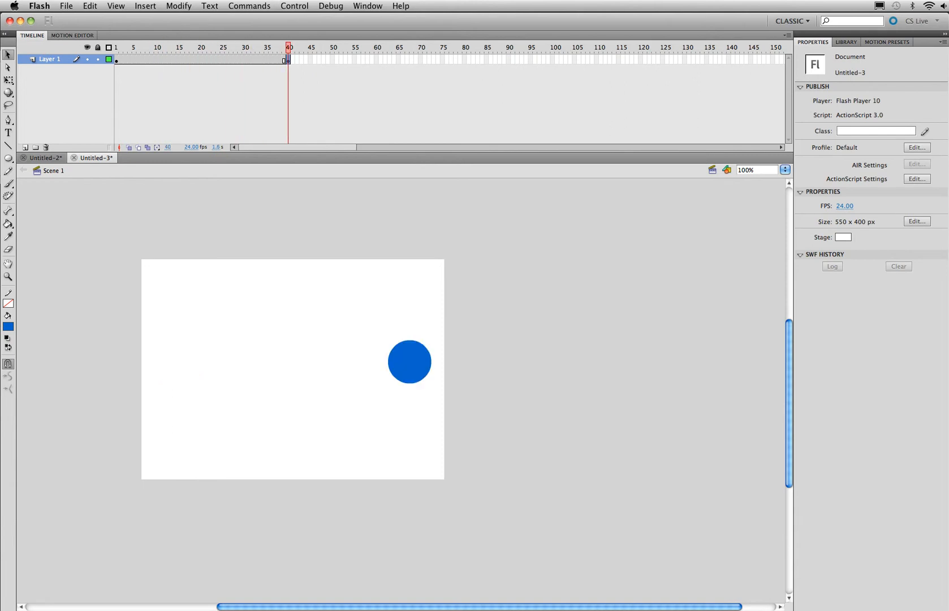
{"action": "key", "text": "Return"}
Create a shape tween between the keyframes at frames 1 and 40, then scrub and play through it
{"action": "right_click", "coordinate": [181, 60]}
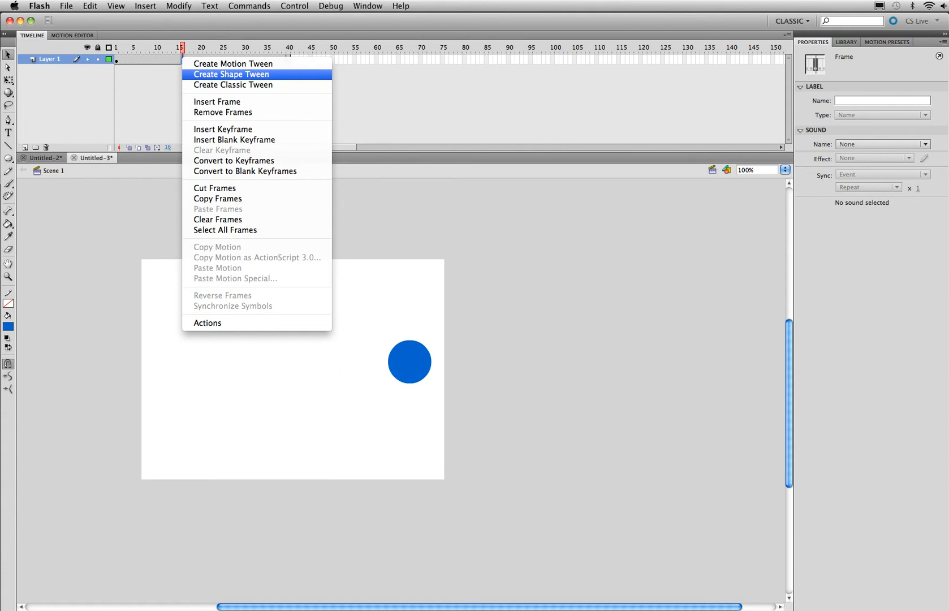
{"action": "left_click", "coordinate": [232, 74]}
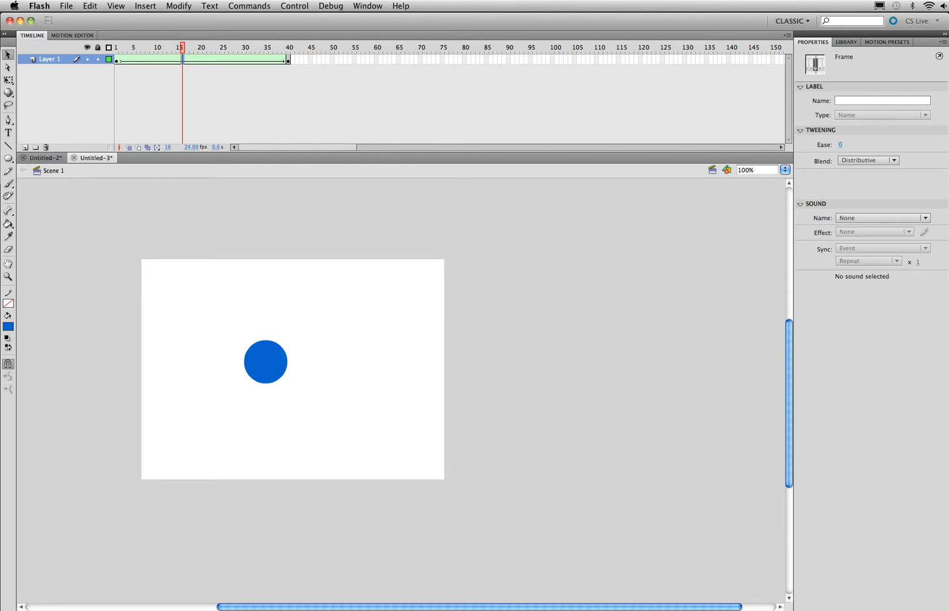
{"action": "left_click_drag", "start_coordinate": [182, 47], "coordinate": [288, 47]}
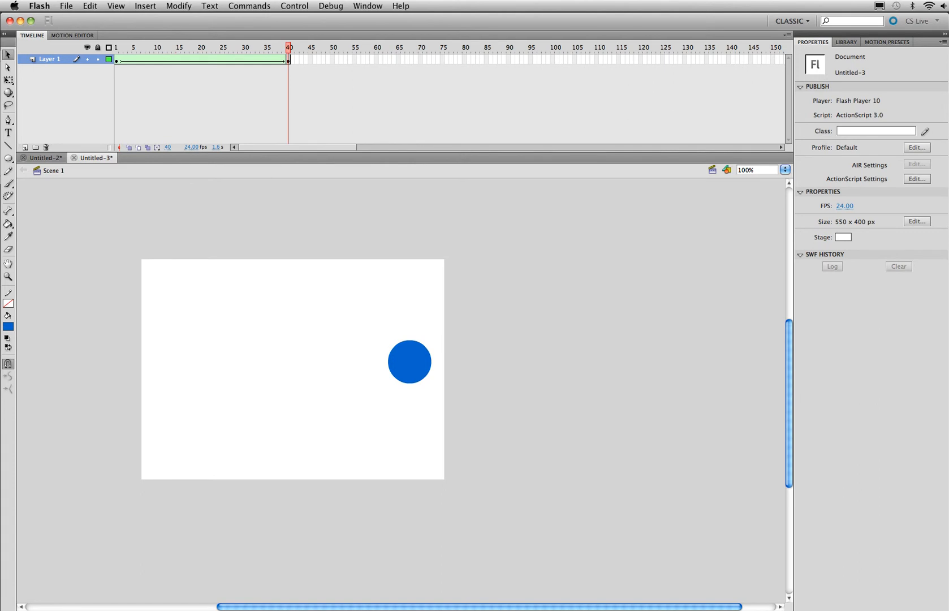
{"action": "key", "text": "Return"}
Test the movie of the moving circle, reposition its preview window and close it
{"action": "key", "text": "super+Return"}
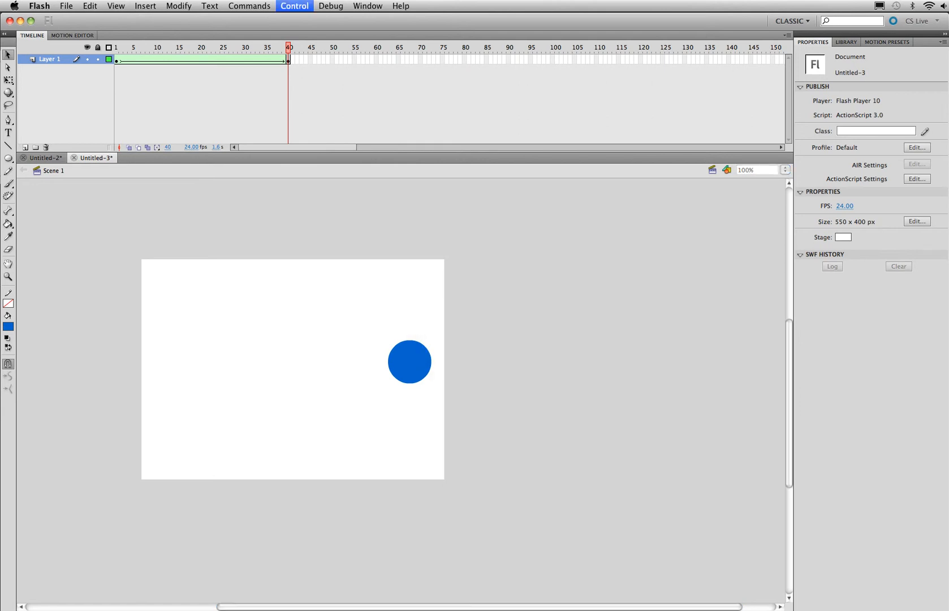
{"action": "left_click_drag", "start_coordinate": [474, 208], "coordinate": [326, 209]}
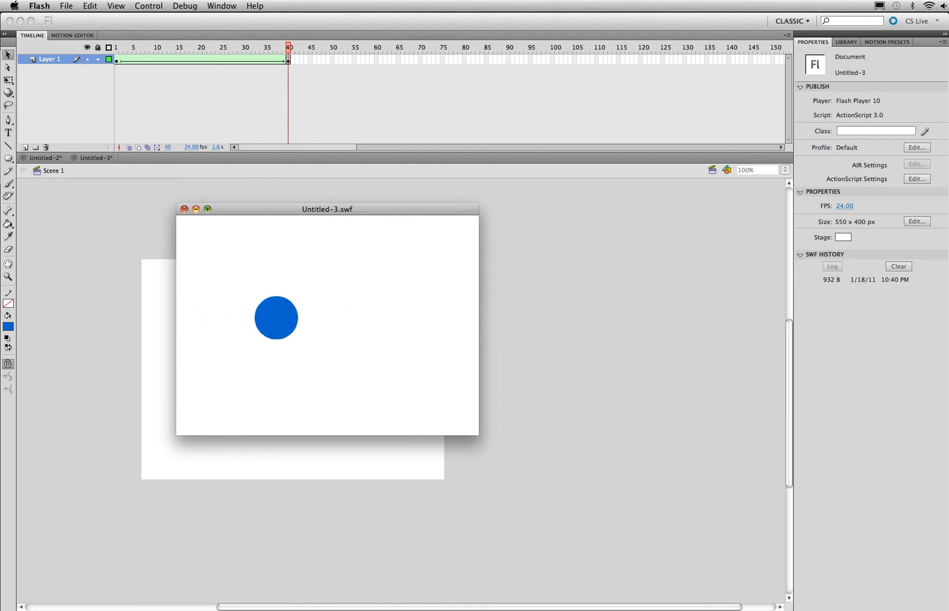
{"action": "left_click", "coordinate": [184, 209]}
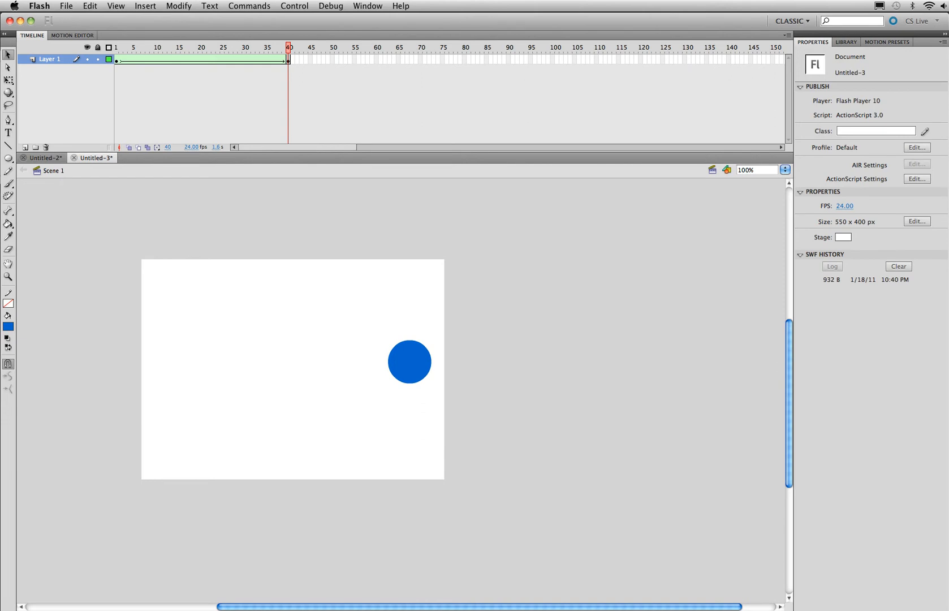
Change the fill of the frame 40 circle to orange and deselect it
{"action": "left_click", "coordinate": [288, 60]}
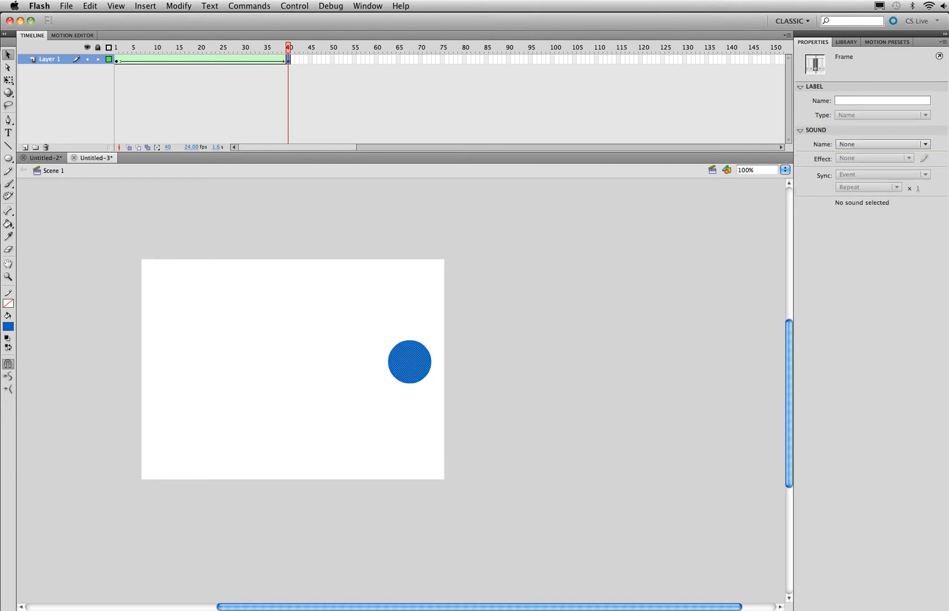
{"action": "left_click", "coordinate": [409, 362]}
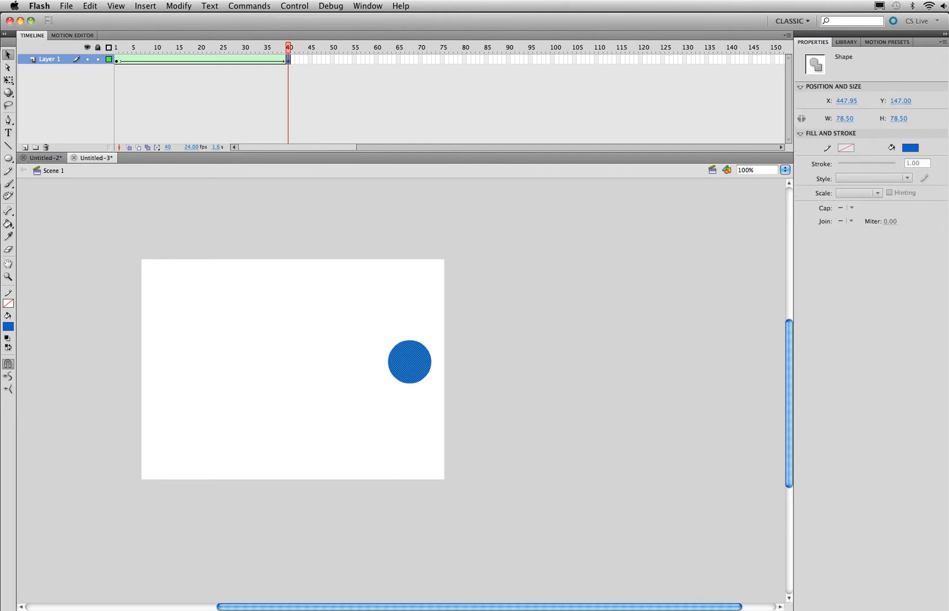
{"action": "left_click", "coordinate": [7, 327]}
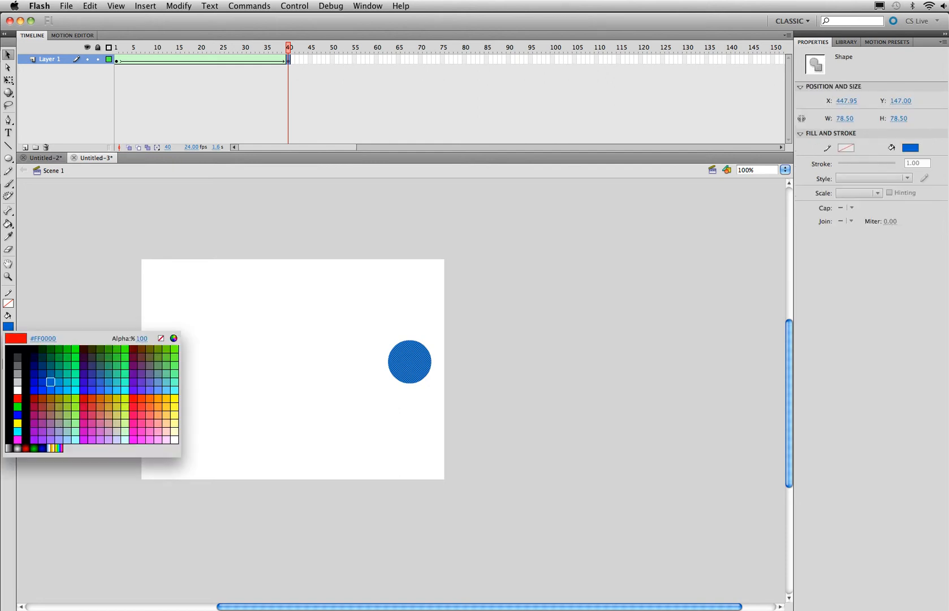
{"action": "left_click", "coordinate": [150, 398]}
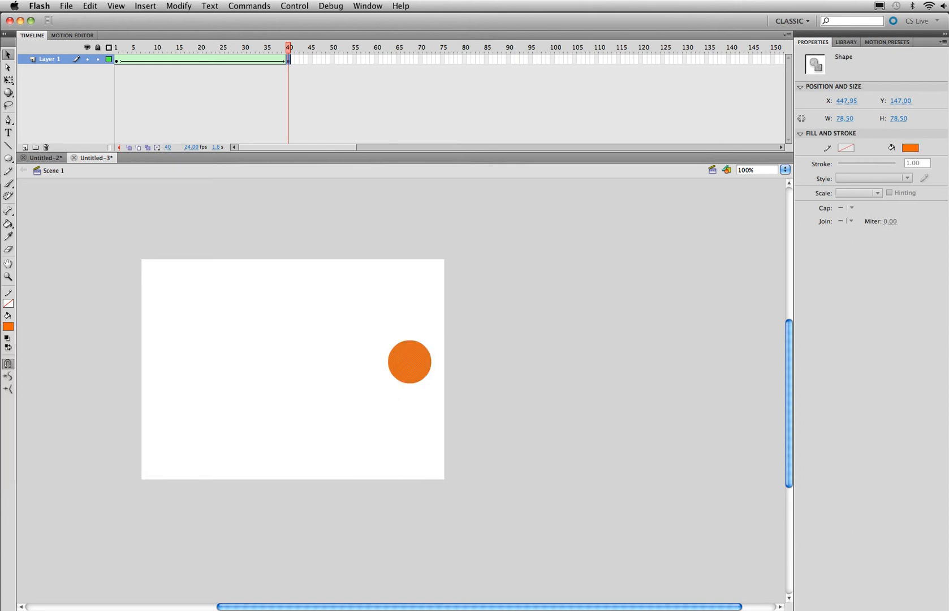
{"action": "key", "text": "Escape"}
Play the blue-to-orange tween on the timeline, then test the movie and close the preview
{"action": "key", "text": "Return"}
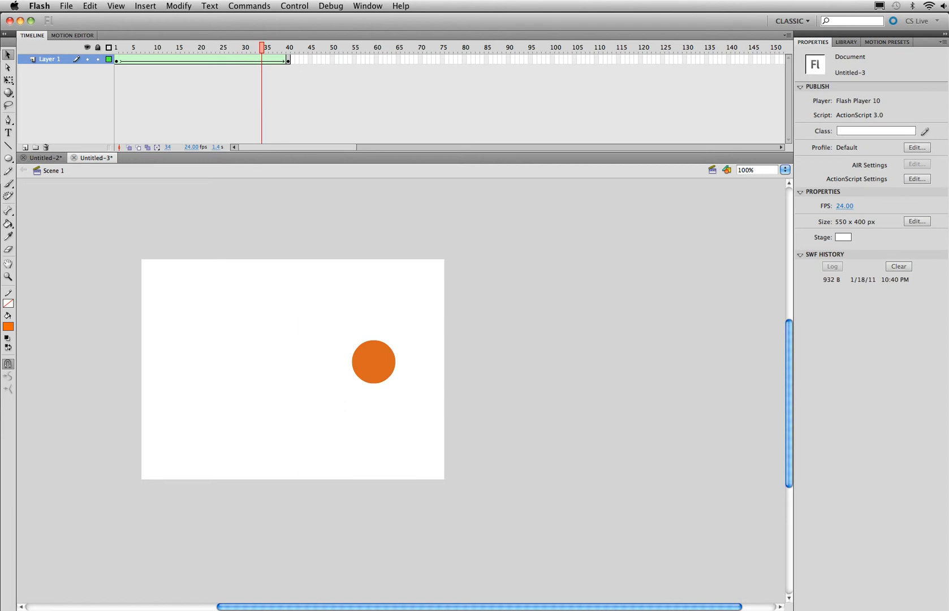
{"action": "key", "text": "super+Return"}
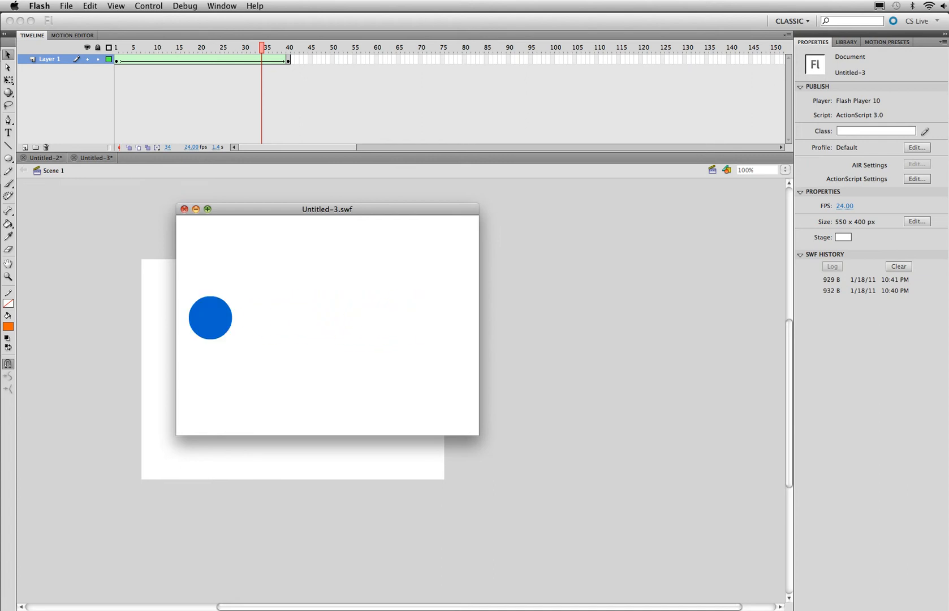
{"action": "key", "text": "super+w"}
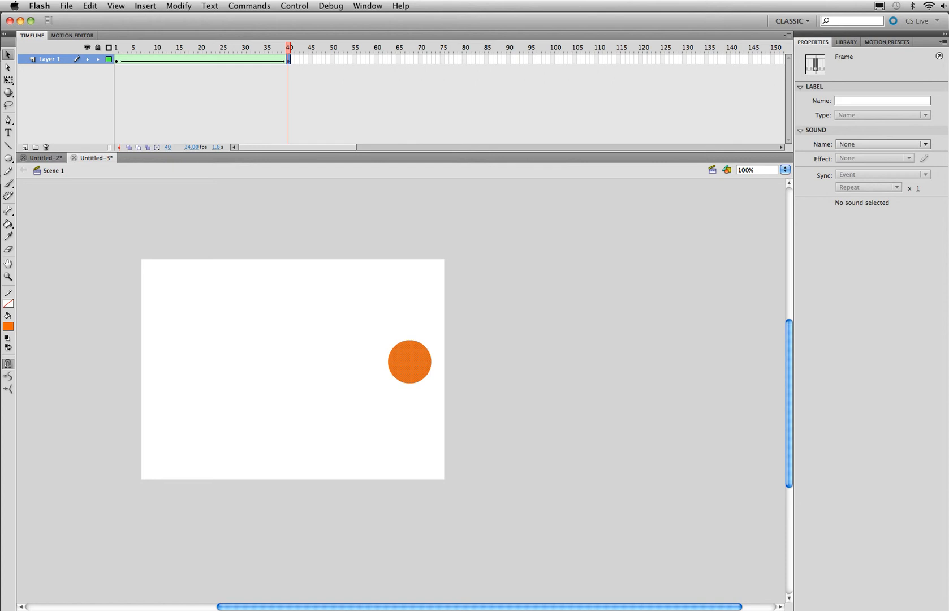
Enlarge the orange circle at frame 40 with Free Transform into an oval about 272.5 by 304.5 px
{"action": "key", "text": "q"}
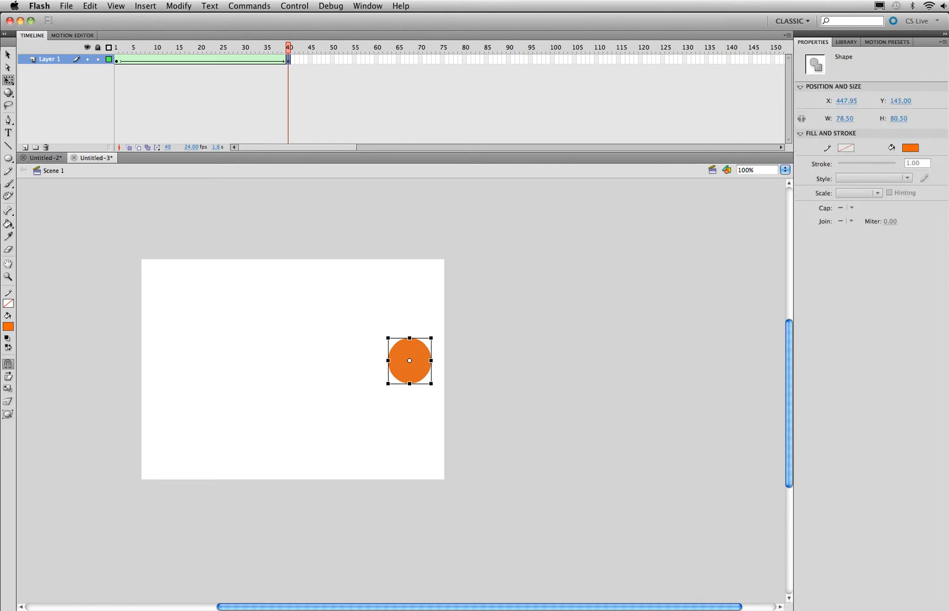
{"action": "left_click_drag", "start_coordinate": [410, 340], "coordinate": [409, 285]}
{"action": "left_click_drag", "start_coordinate": [410, 383], "coordinate": [399, 443]}
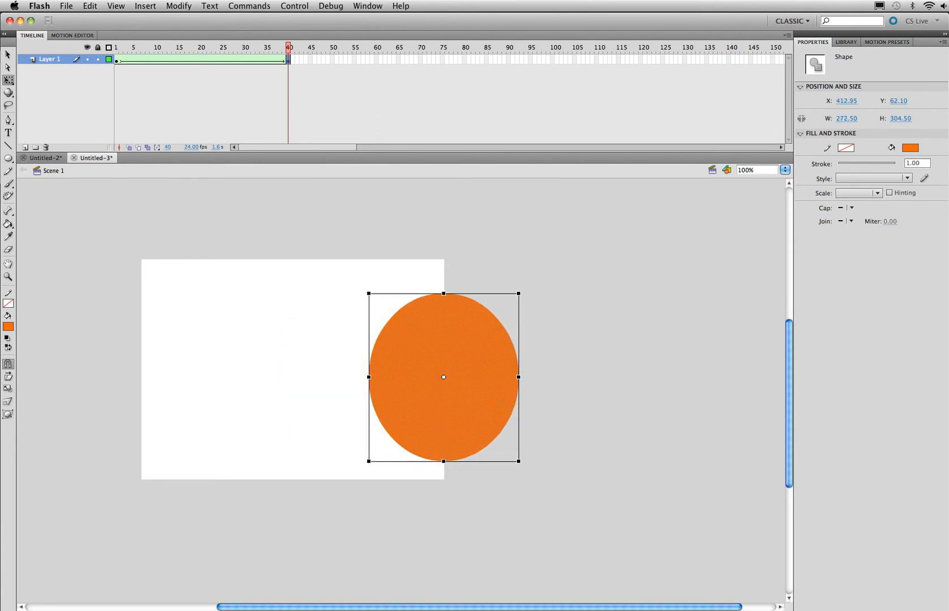
Play the growing oval tween on the timeline, then test the movie and close the preview
{"action": "key", "text": "Return"}
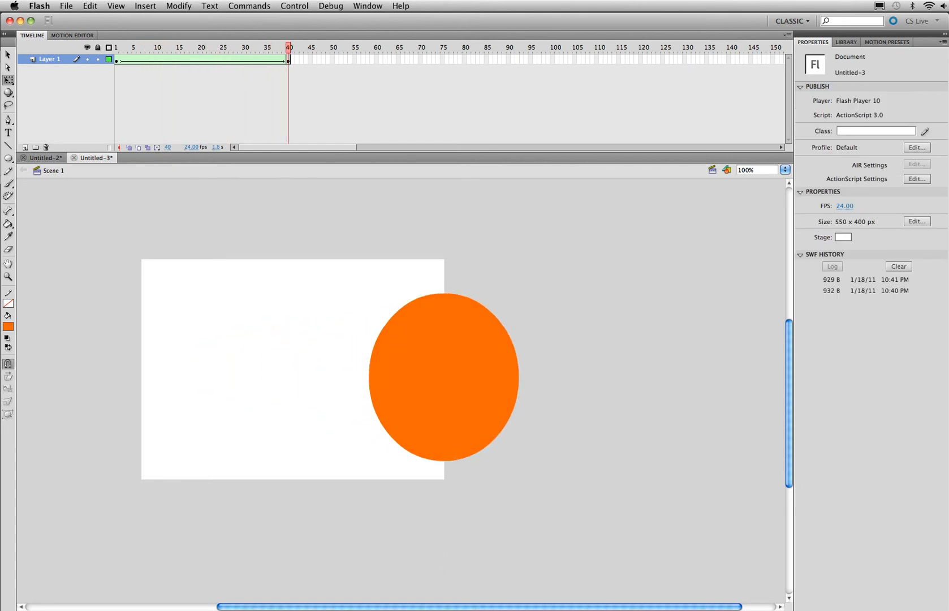
{"action": "key", "text": "super+Return"}
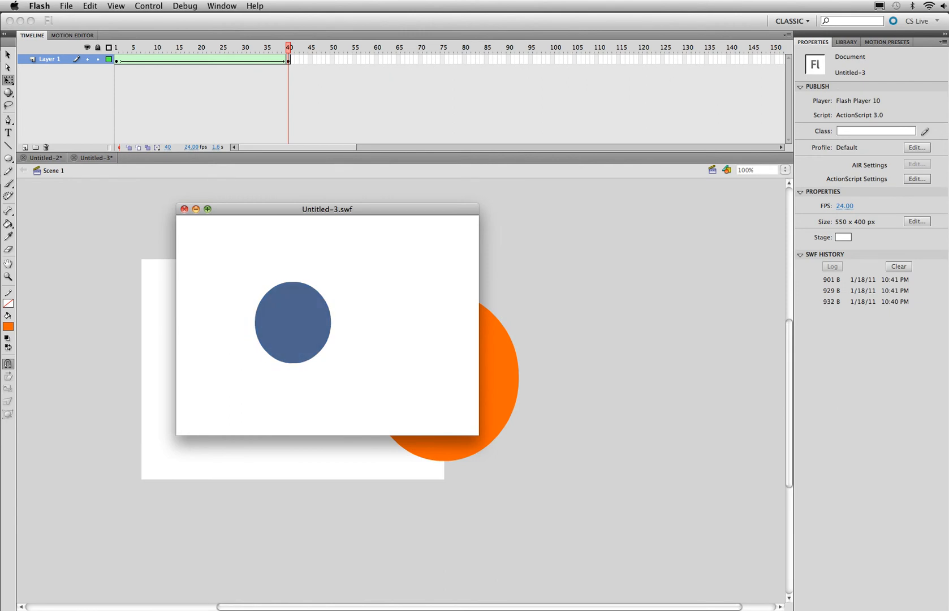
{"action": "left_click", "coordinate": [184, 209]}
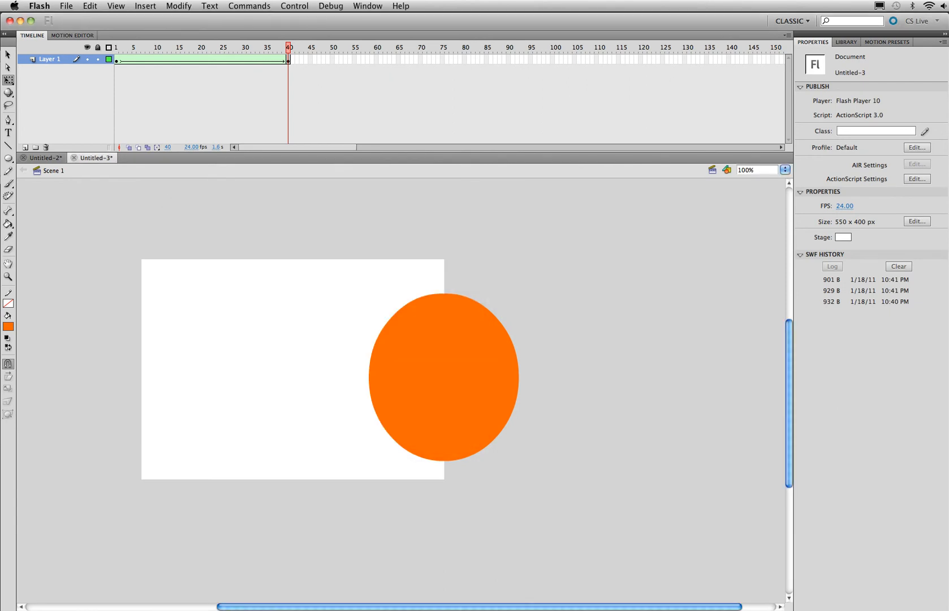
Delete the upper and lower portions of the orange oval at frame 40, leaving a horizontal band across its middle
{"action": "key", "text": "v"}
{"action": "left_click_drag", "start_coordinate": [335, 251], "coordinate": [543, 340]}
{"action": "key", "text": "Delete"}
{"action": "left_click_drag", "start_coordinate": [547, 498], "coordinate": [263, 392]}
{"action": "key", "text": "Delete"}
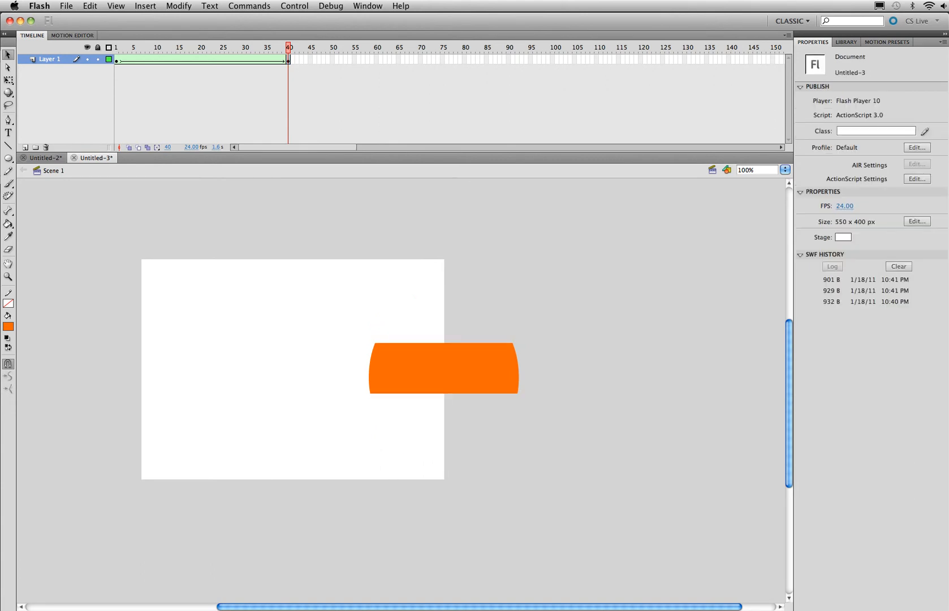
Play the circle-to-band tween and return to the keyframe at frame 1
{"action": "key", "text": "Return"}
{"action": "key", "text": "Escape"}
{"action": "left_click", "coordinate": [117, 59]}
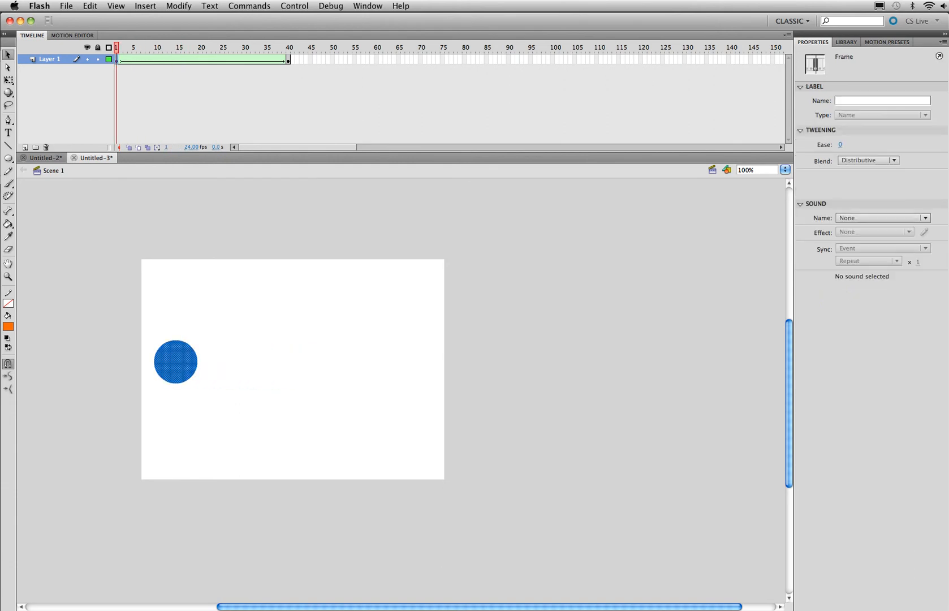
Compare the orange band at frame 40 with the blue circle at frame 1 and play the tween between them
{"action": "left_click", "coordinate": [288, 59]}
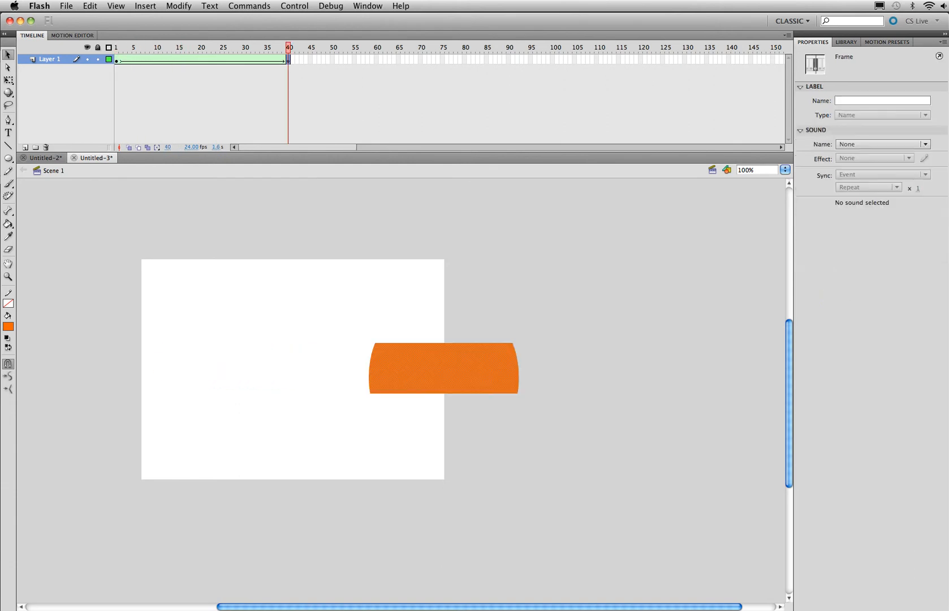
{"action": "left_click", "coordinate": [444, 368]}
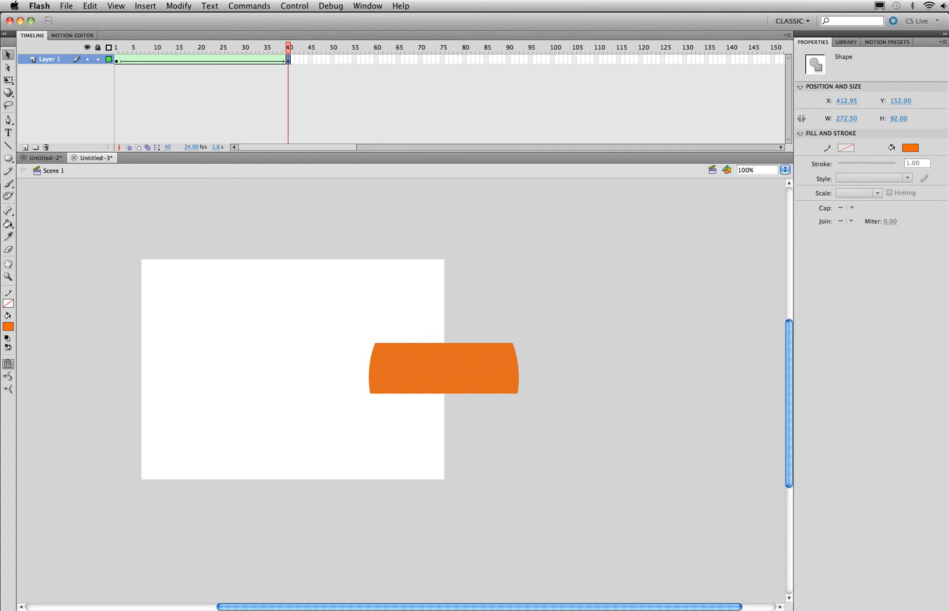
{"action": "left_click", "coordinate": [116, 59]}
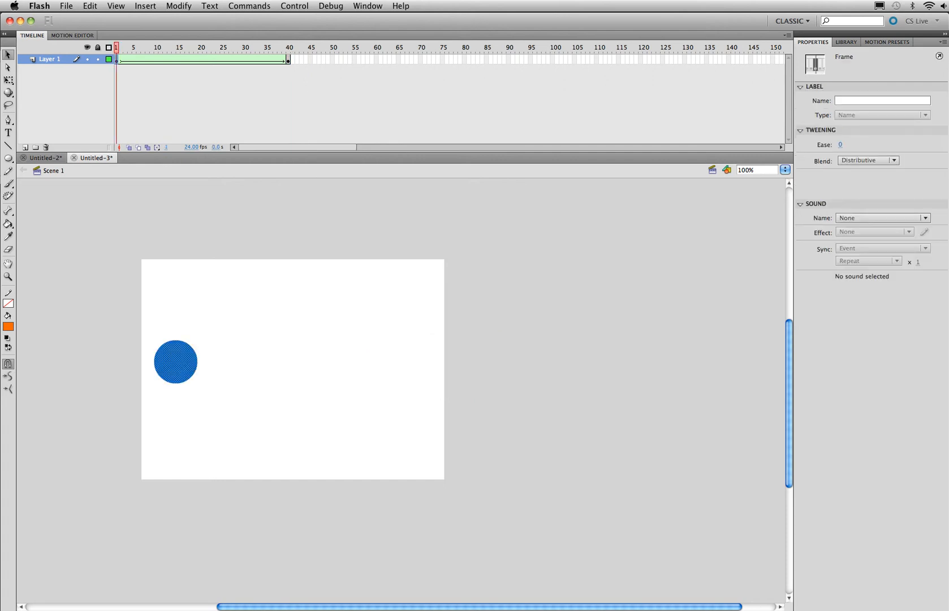
{"action": "left_click", "coordinate": [176, 362]}
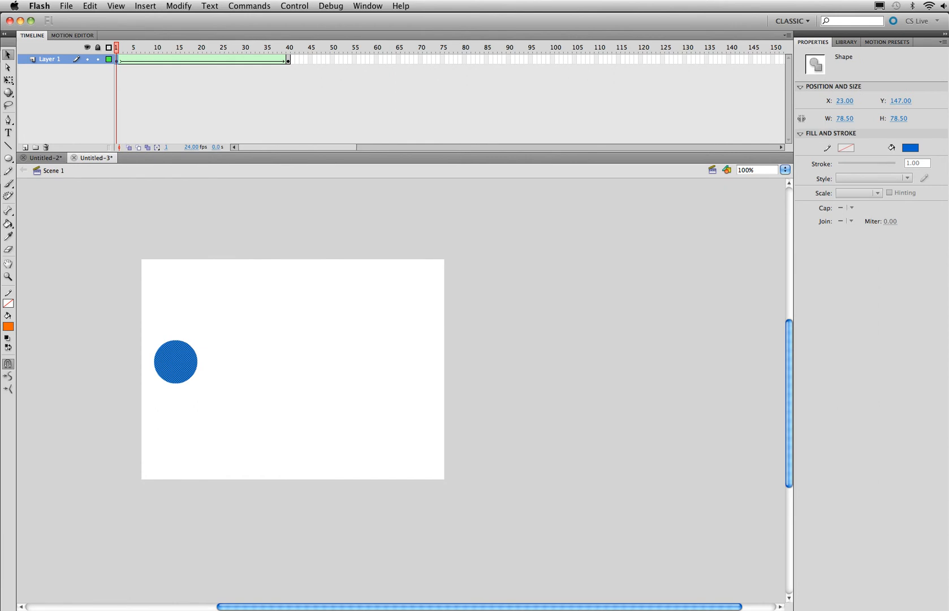
{"action": "key", "text": "Return"}
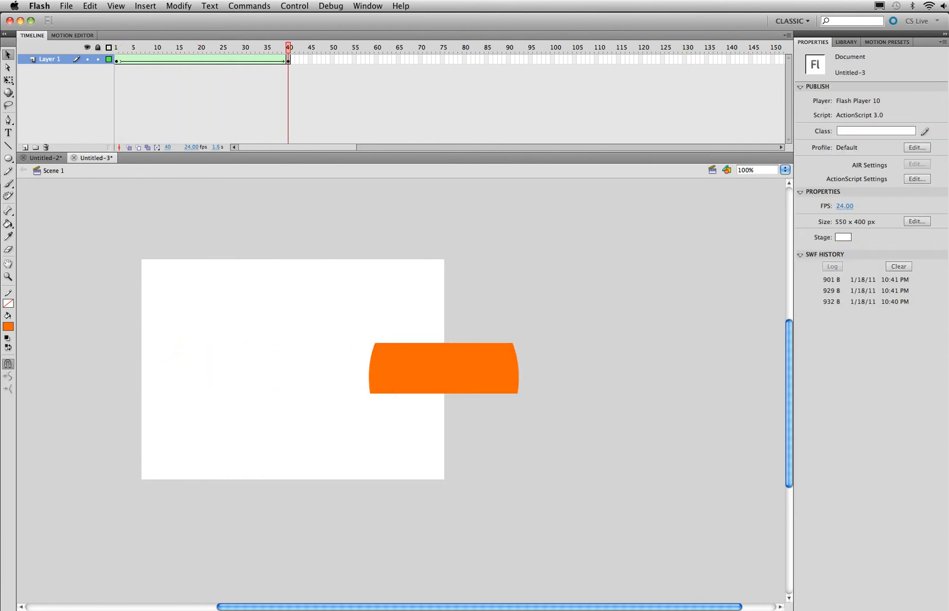
Replace the orange band at frame 40 with a small upright orange rectangle, then test the movie and close the preview
{"action": "left_click", "coordinate": [444, 368]}
{"action": "key", "text": "Delete"}
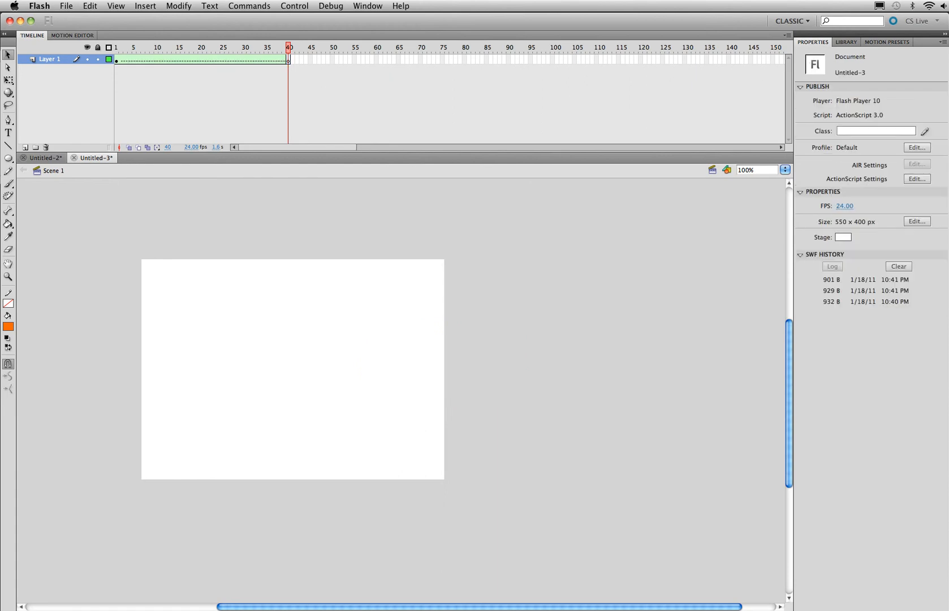
{"action": "left_click", "coordinate": [8, 159]}
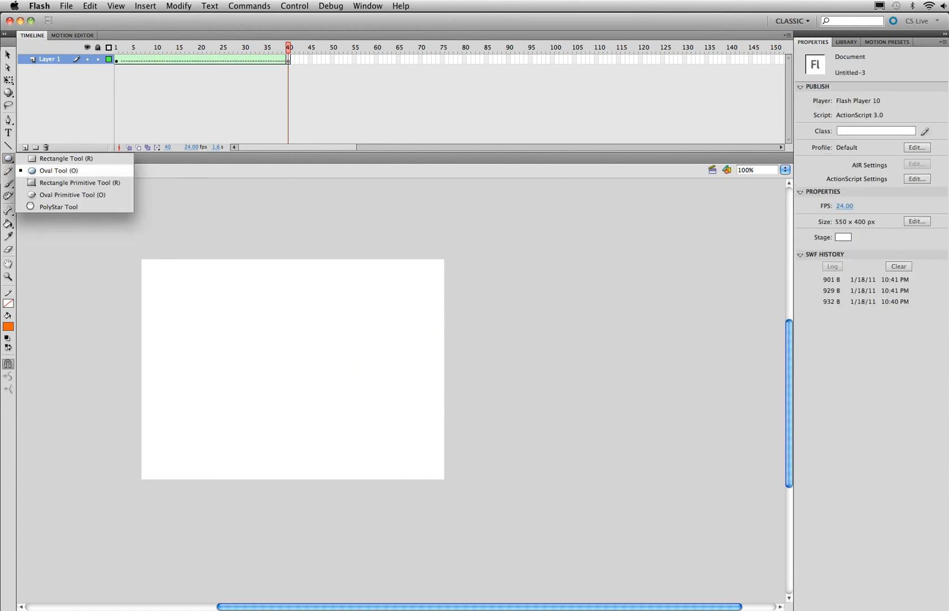
{"action": "left_click", "coordinate": [65, 159]}
{"action": "left_click_drag", "start_coordinate": [378, 341], "coordinate": [399, 376]}
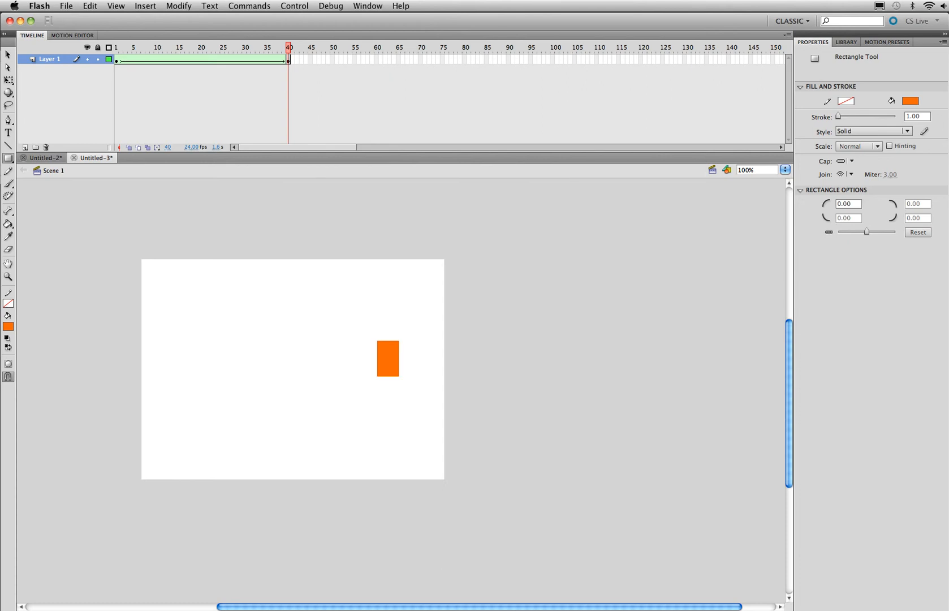
{"action": "key", "text": "super+Return"}
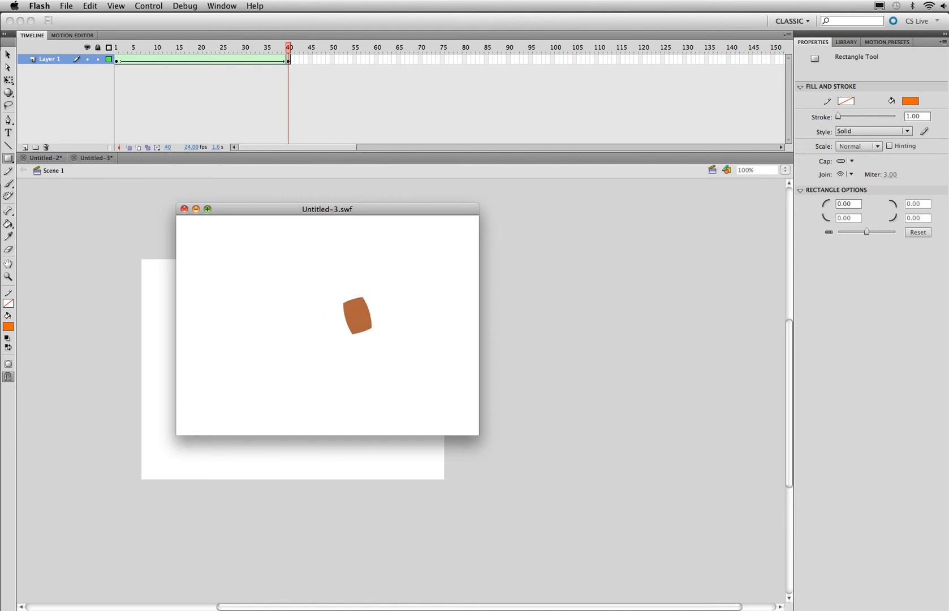
{"action": "left_click", "coordinate": [185, 210]}
Delete the orange rectangle at frame 40 and add the text CGBLEND in its place
{"action": "key", "text": "v"}
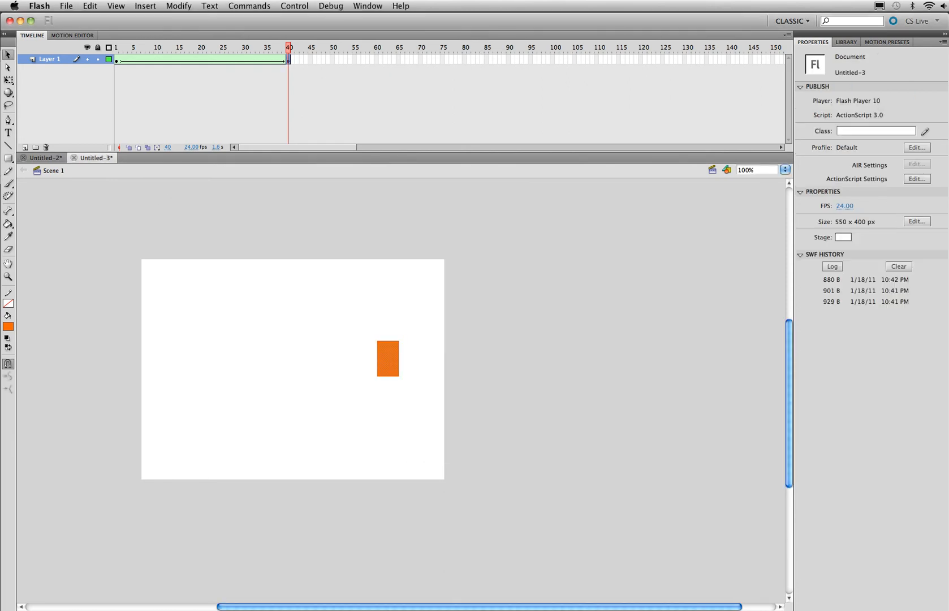
{"action": "key", "text": "Delete"}
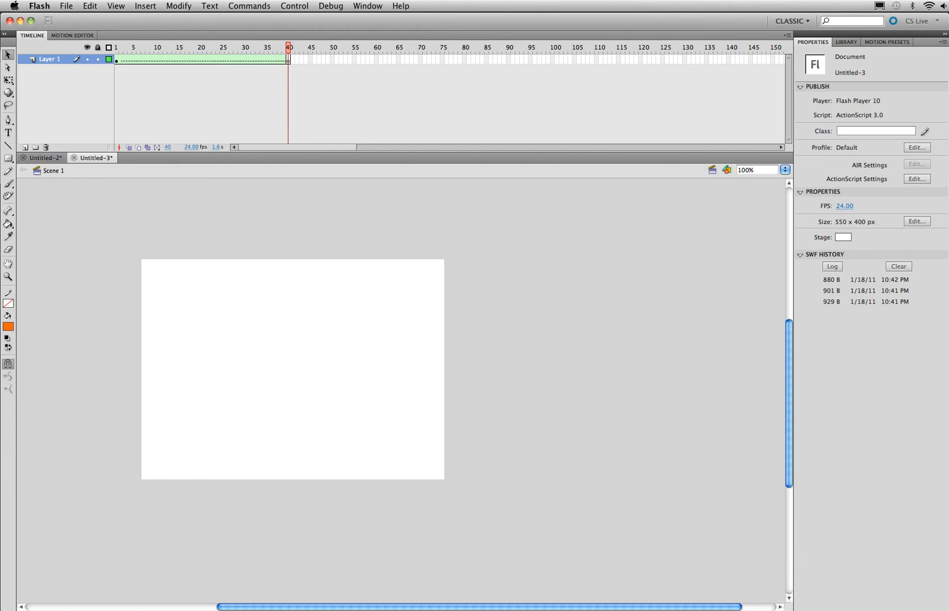
{"action": "left_click", "coordinate": [288, 59]}
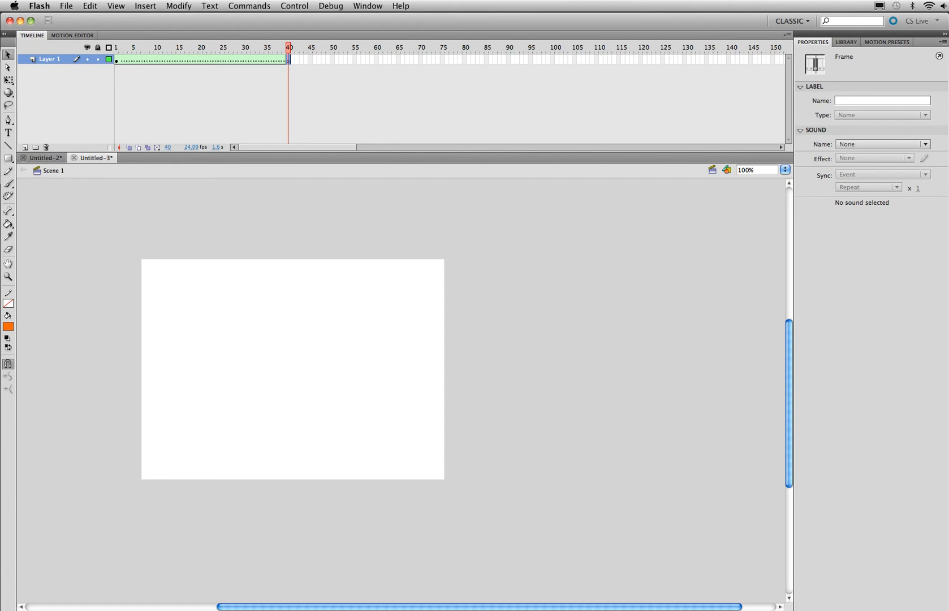
{"action": "left_click", "coordinate": [8, 132]}
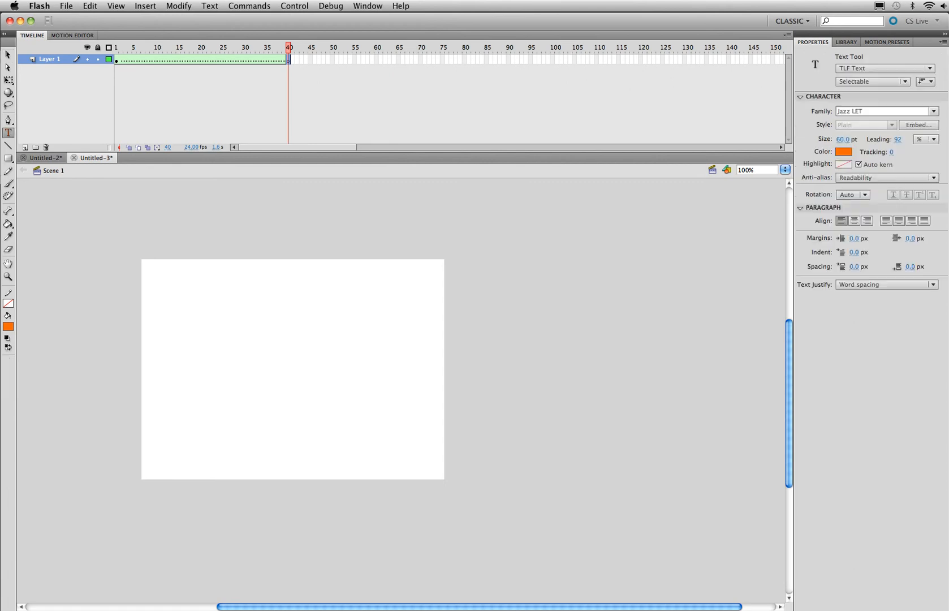
{"action": "left_click", "coordinate": [264, 372]}
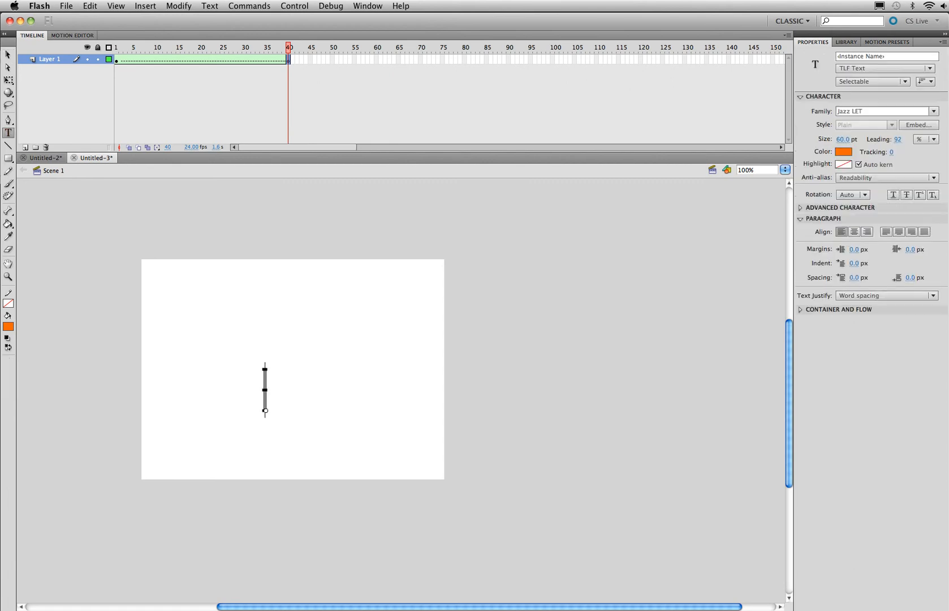
{"action": "type", "text": "CGBLEND"}
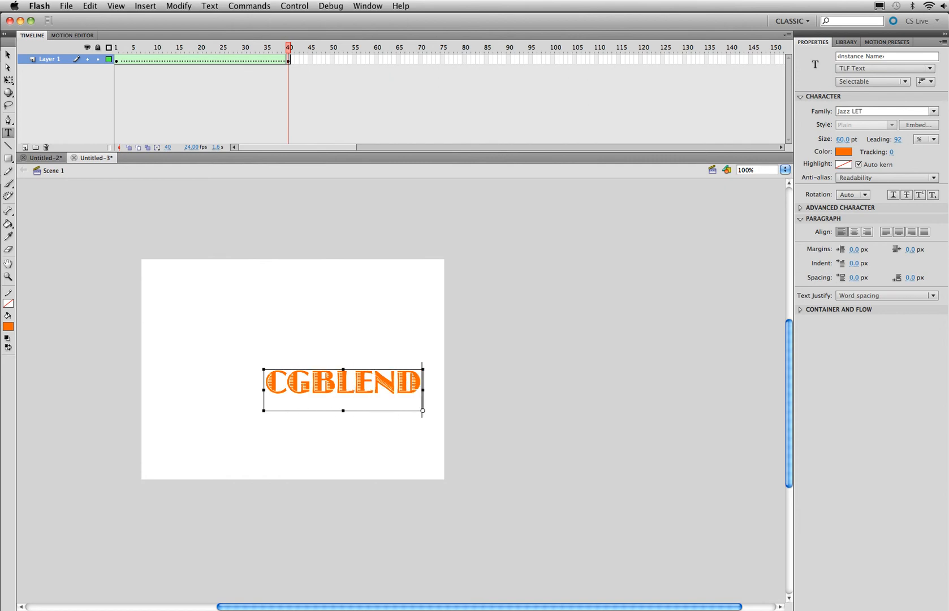
{"action": "key", "text": "Escape"}
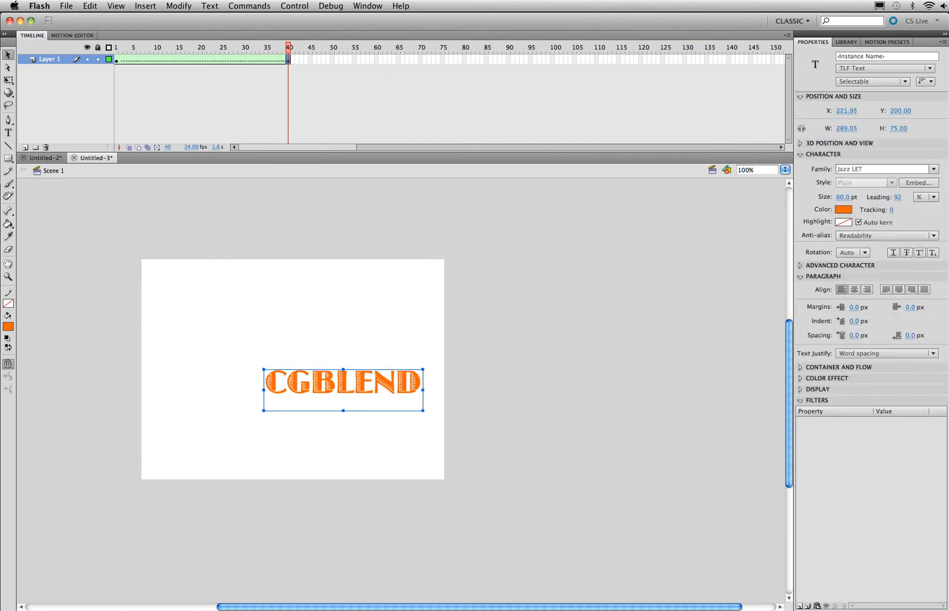
Move the CGBLEND text up to Y 161 and break it apart twice into plain shapes
{"action": "left_click_drag", "start_coordinate": [315, 378], "coordinate": [315, 356]}
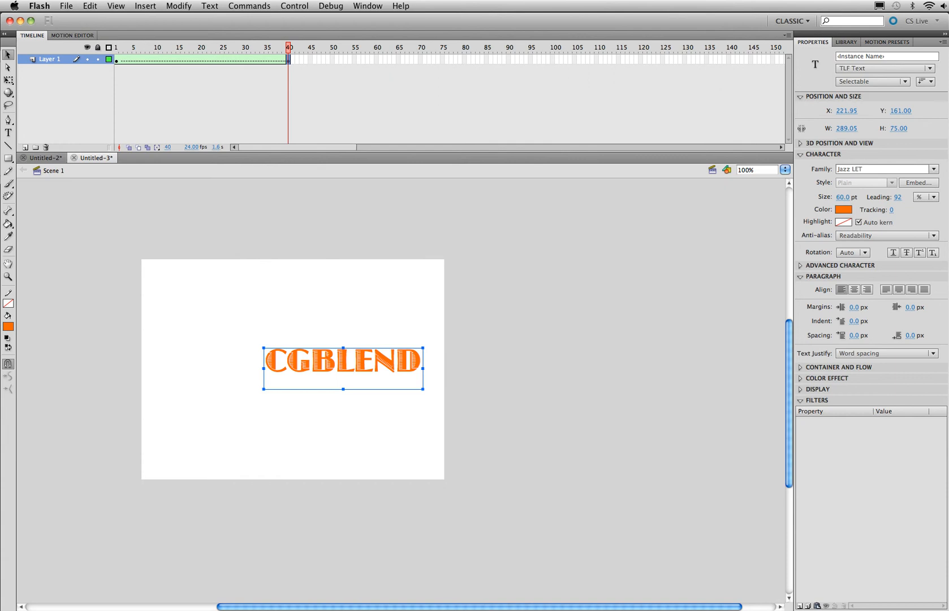
{"action": "key", "text": "super+b"}
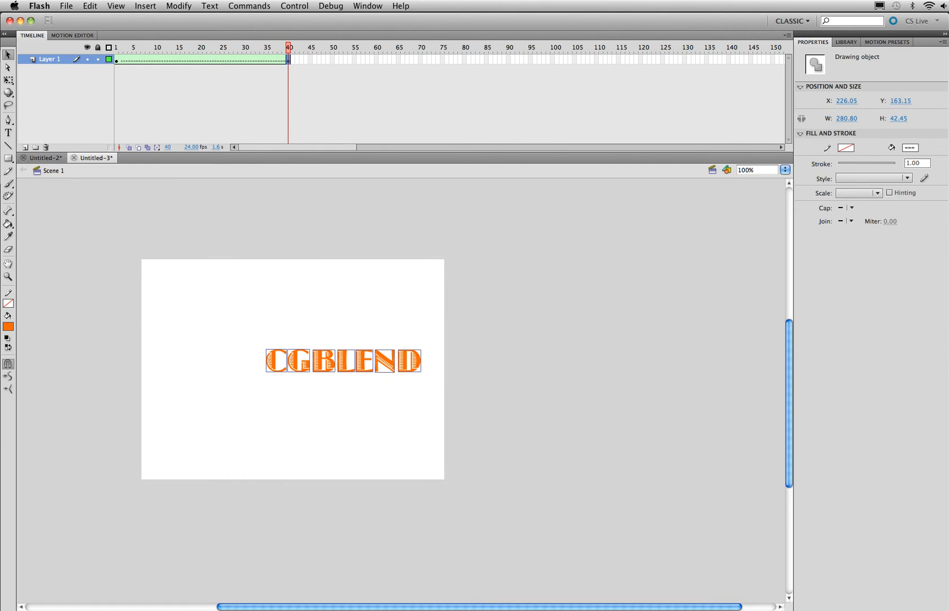
{"action": "key", "text": "super+b"}
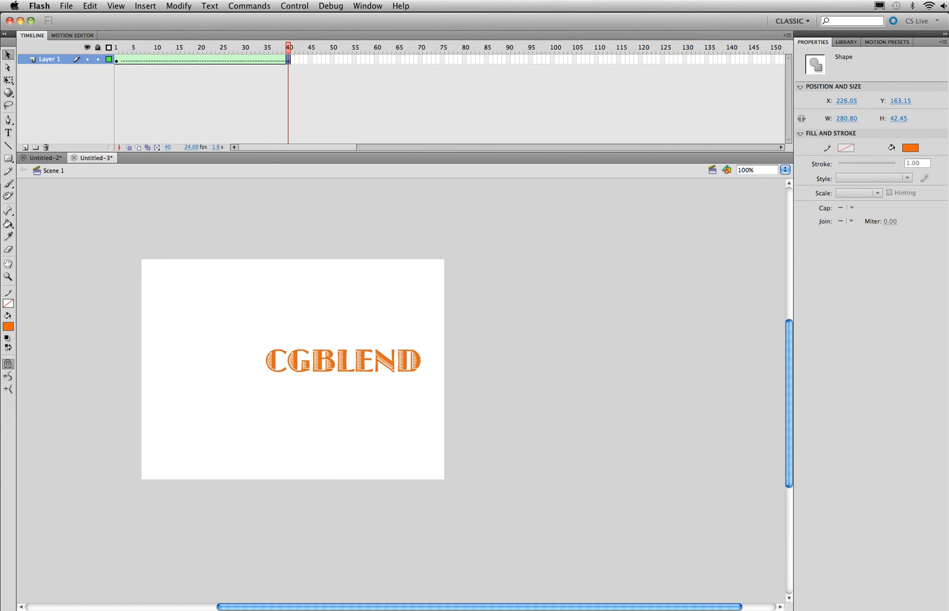
Preview the circle-to-text tween from frame 22 on the timeline, then test the movie and close the preview
{"action": "left_click", "coordinate": [209, 59]}
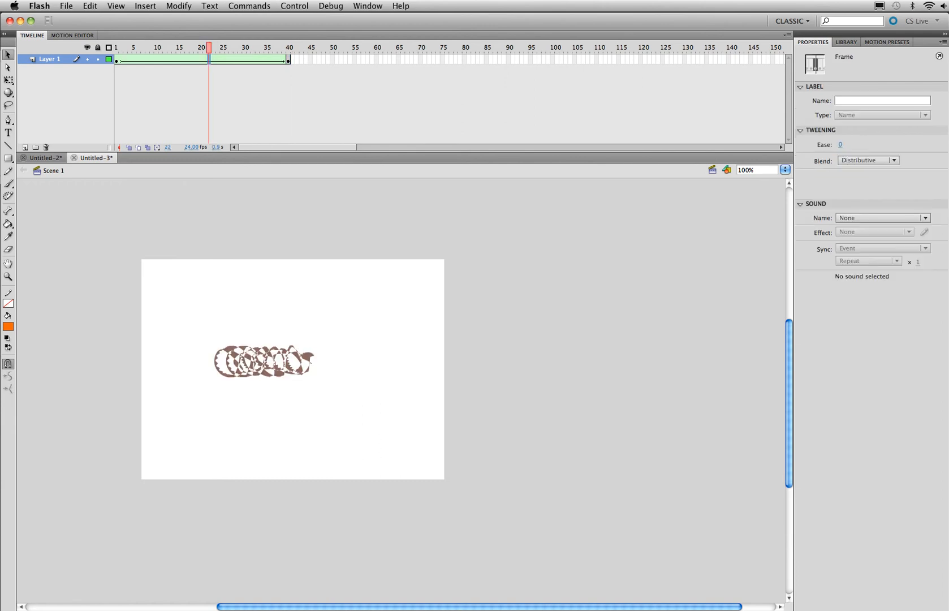
{"action": "key", "text": "Return"}
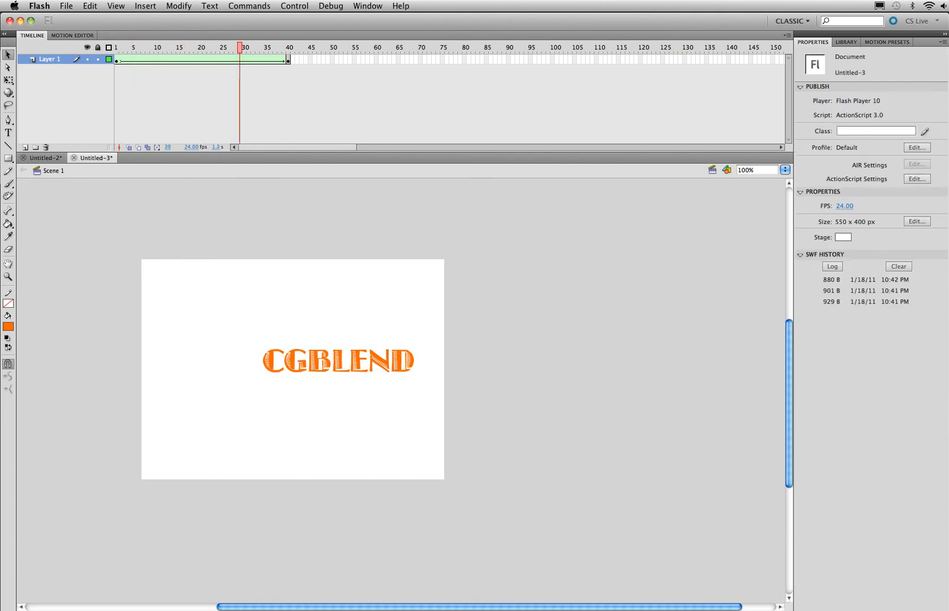
{"action": "key", "text": "super+Return"}
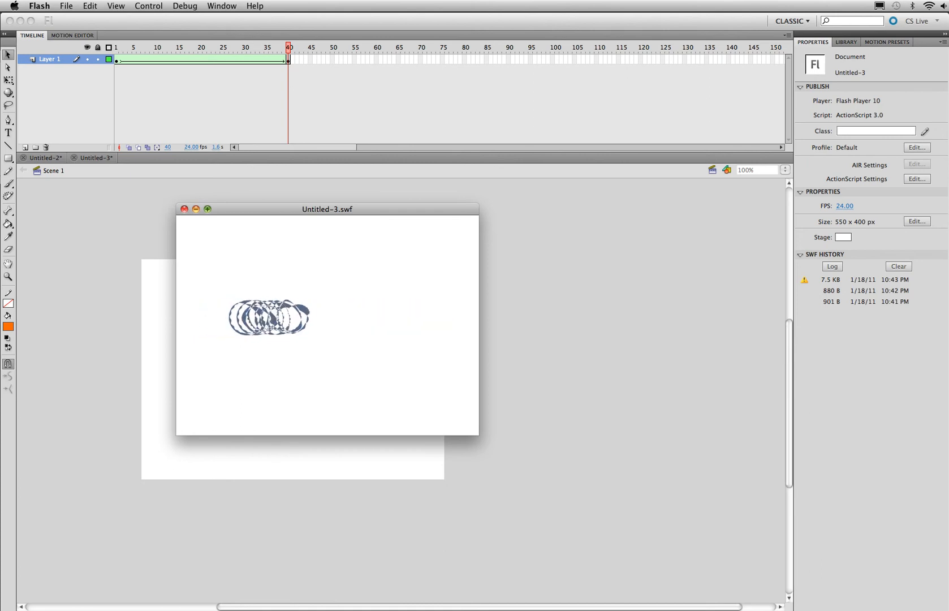
{"action": "left_click", "coordinate": [184, 208]}
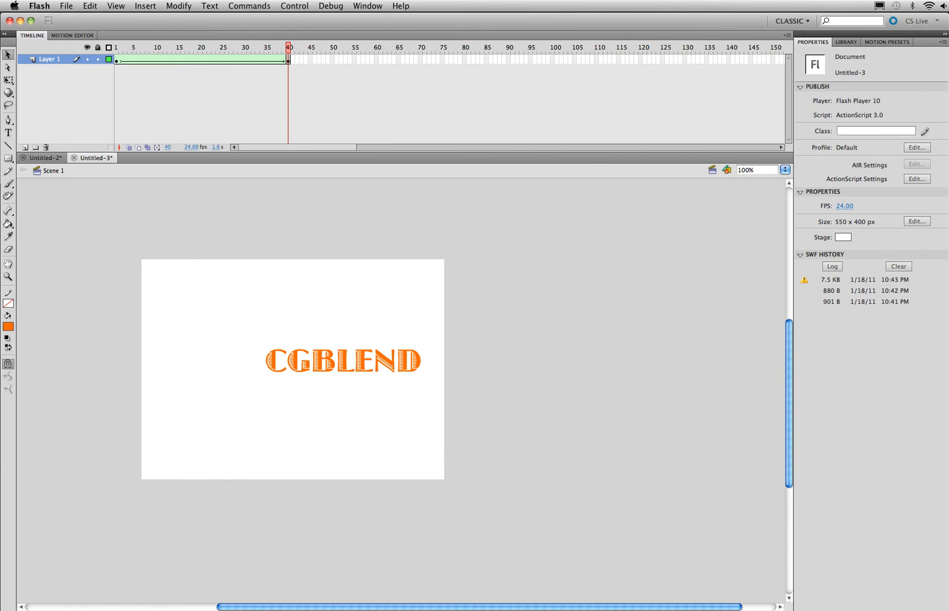
Extend the layer to frame 80 so CGBLEND holds after frame 40, then test the movie and close the preview
{"action": "left_click", "coordinate": [465, 59]}
{"action": "key", "text": "F5"}
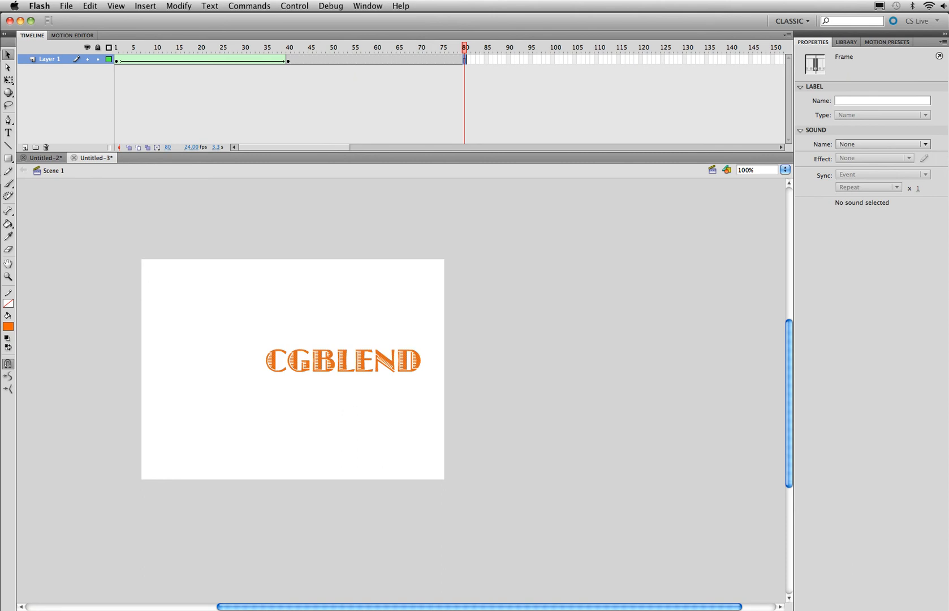
{"action": "left_click", "coordinate": [288, 60]}
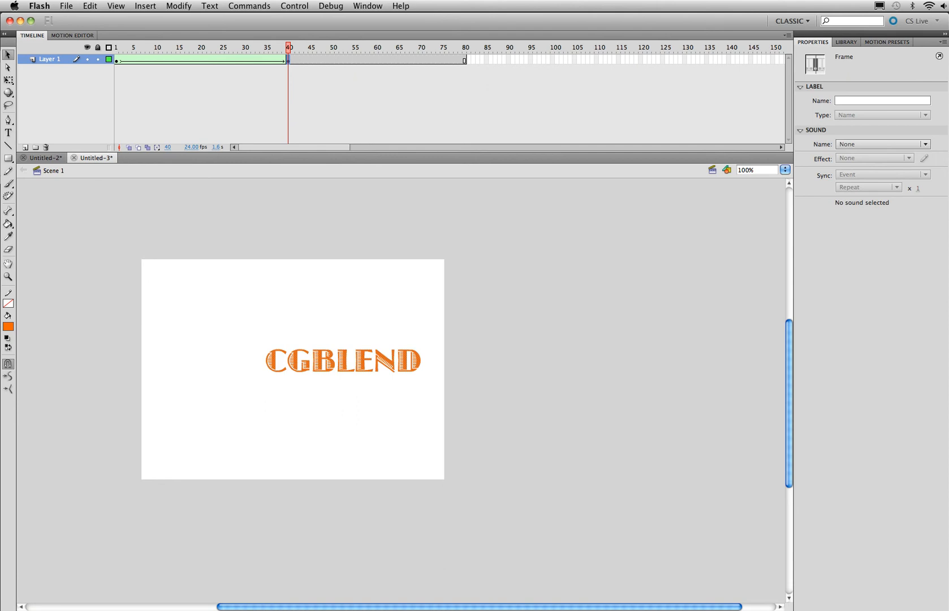
{"action": "key", "text": "super+Return"}
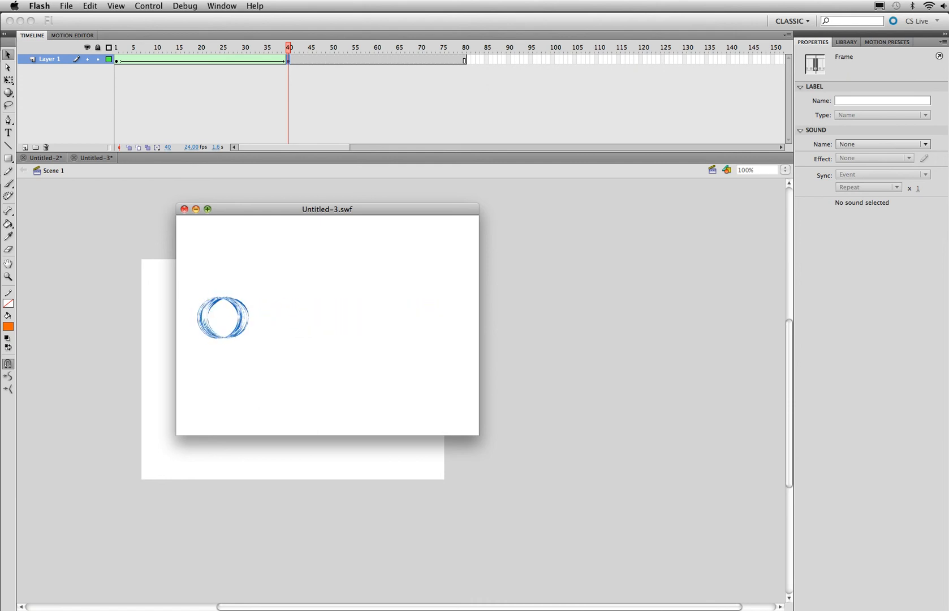
{"action": "key", "text": "super+w"}
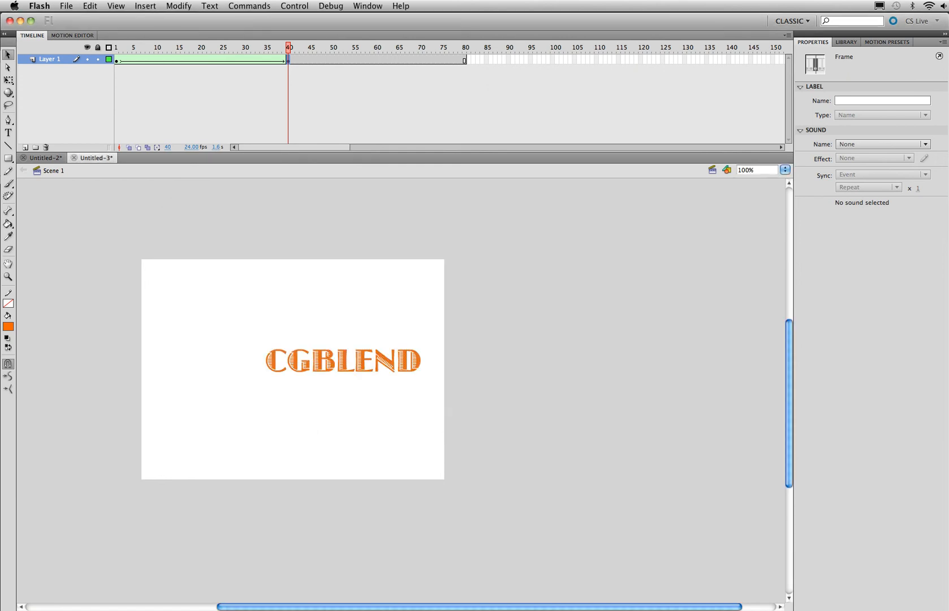
Insert keyframes on Layer 1 at frames 80 and 120
{"action": "left_click", "coordinate": [464, 60]}
{"action": "key", "text": "F6"}
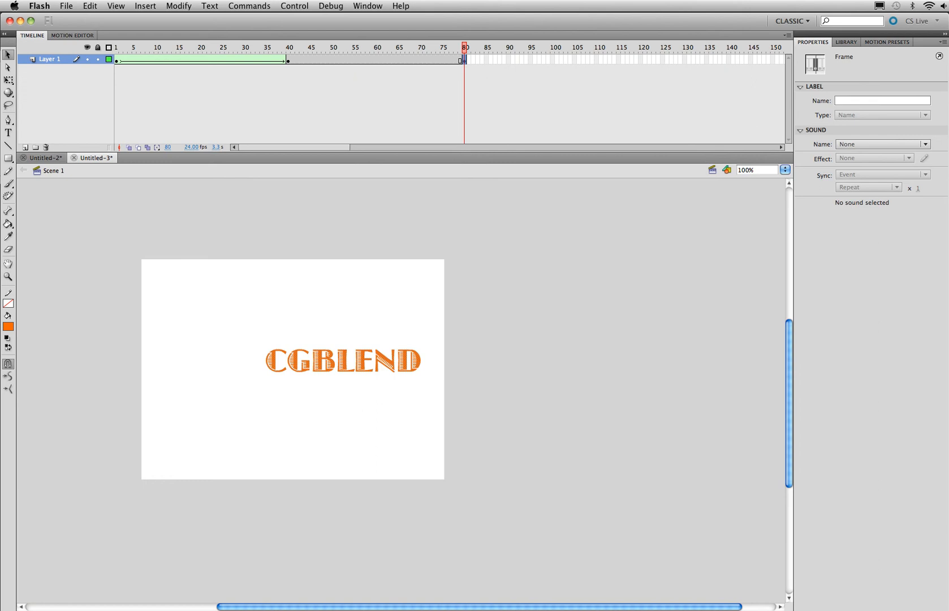
{"action": "left_click", "coordinate": [640, 59]}
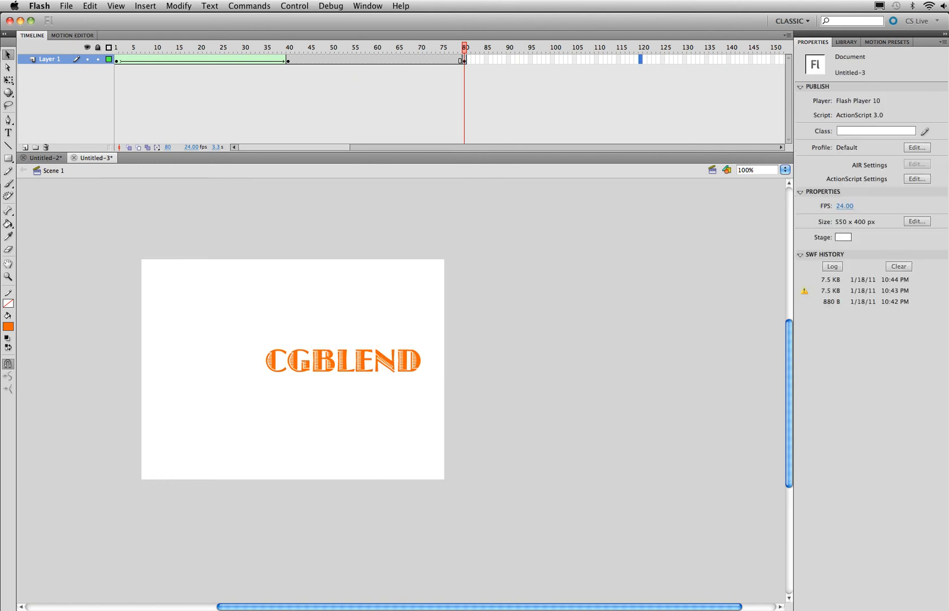
{"action": "key", "text": "F6"}
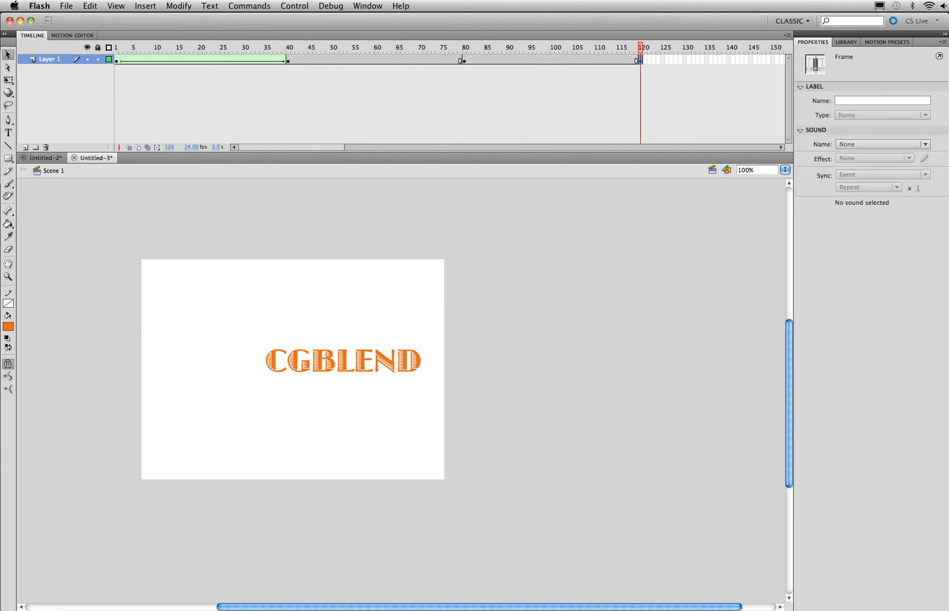
Replace the CGBLEND shapes at frame 120 with a small green circle drawn with the Oval tool near the stage centre
{"action": "left_click_drag", "start_coordinate": [238, 334], "coordinate": [434, 384]}
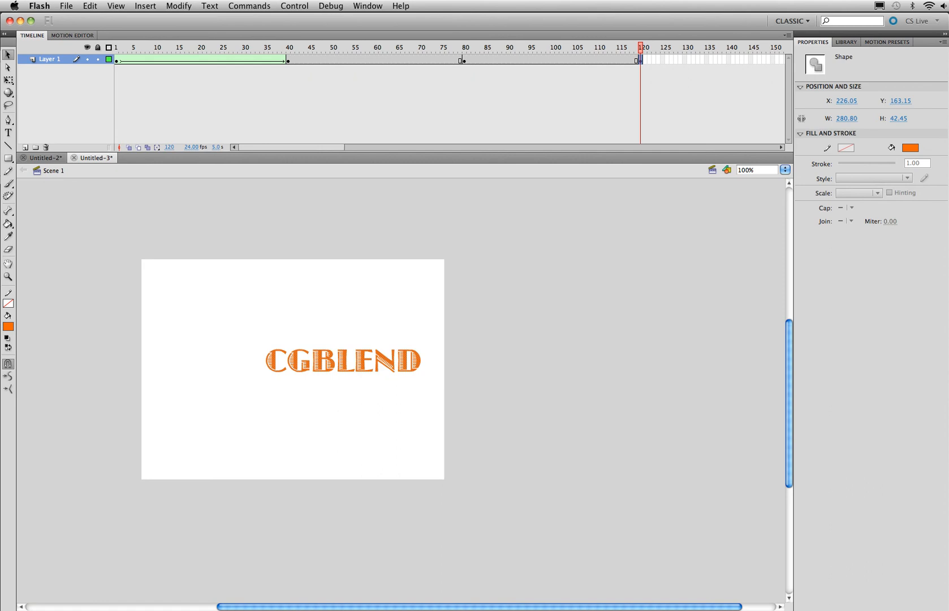
{"action": "key", "text": "Delete"}
{"action": "left_click_drag", "start_coordinate": [8, 159], "coordinate": [34, 171]}
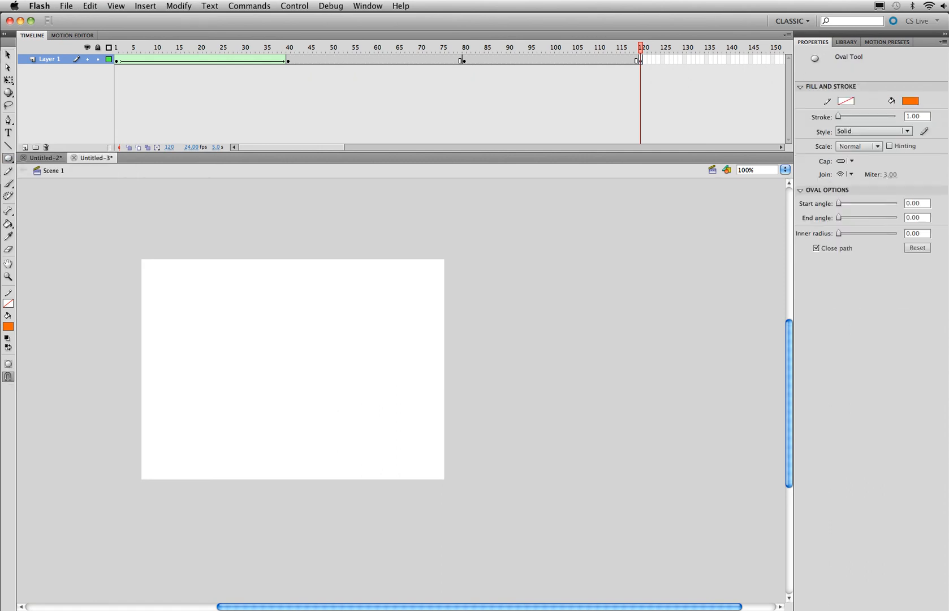
{"action": "left_click", "coordinate": [8, 326]}
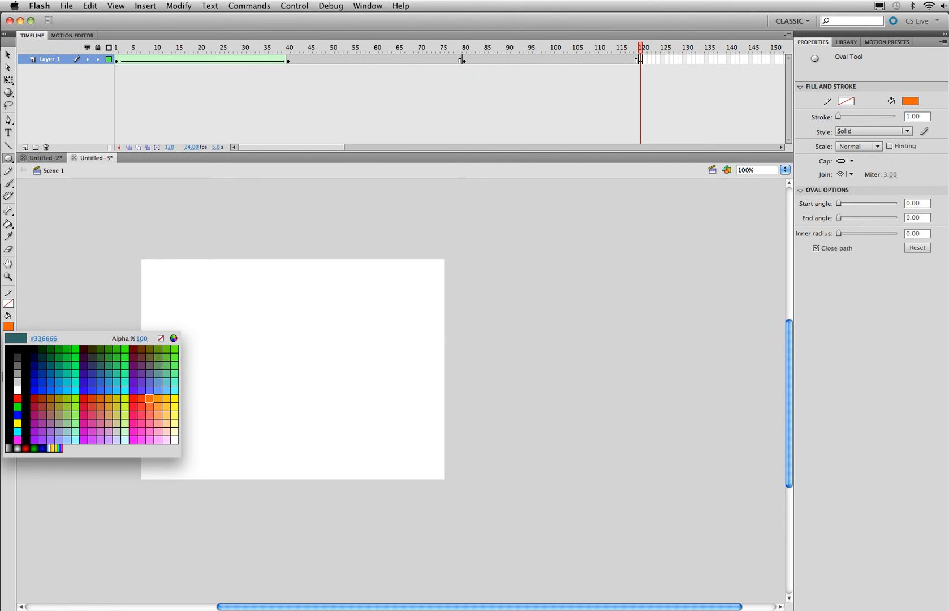
{"action": "left_click", "coordinate": [108, 366]}
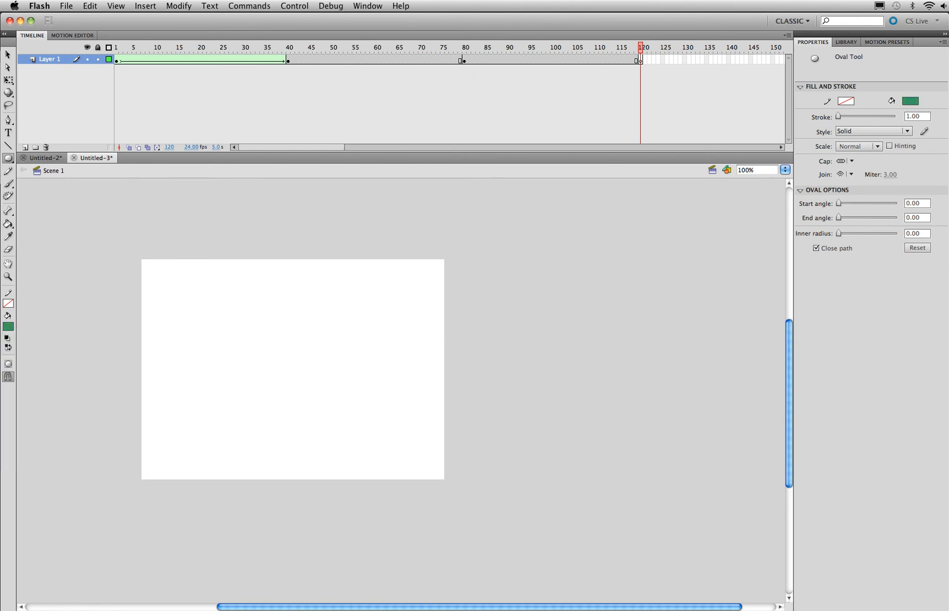
{"action": "left_click_drag", "start_coordinate": [272, 363], "coordinate": [312, 404]}
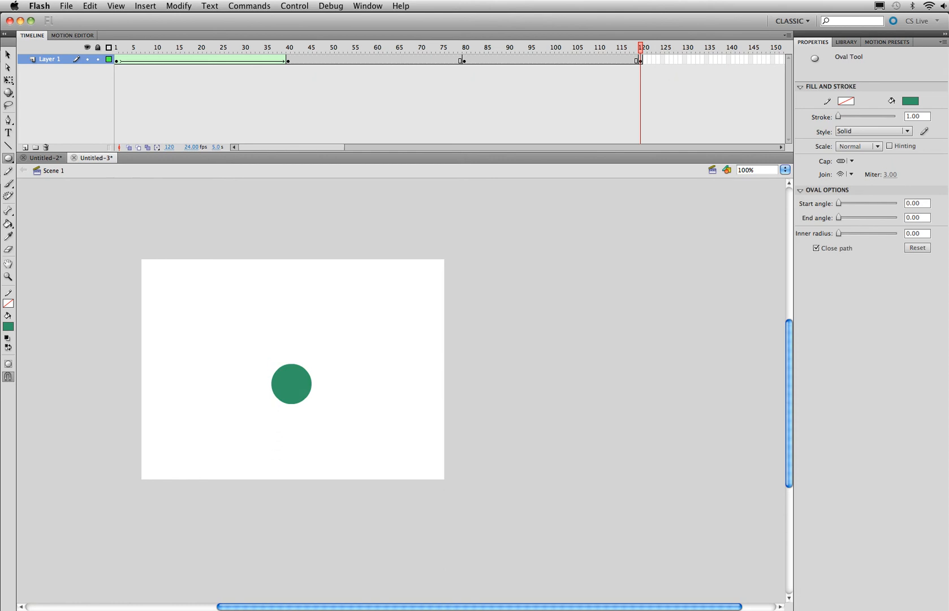
Create a shape tween between the keyframes at frames 80 and 120, then test the movie and close the preview
{"action": "right_click", "coordinate": [509, 59]}
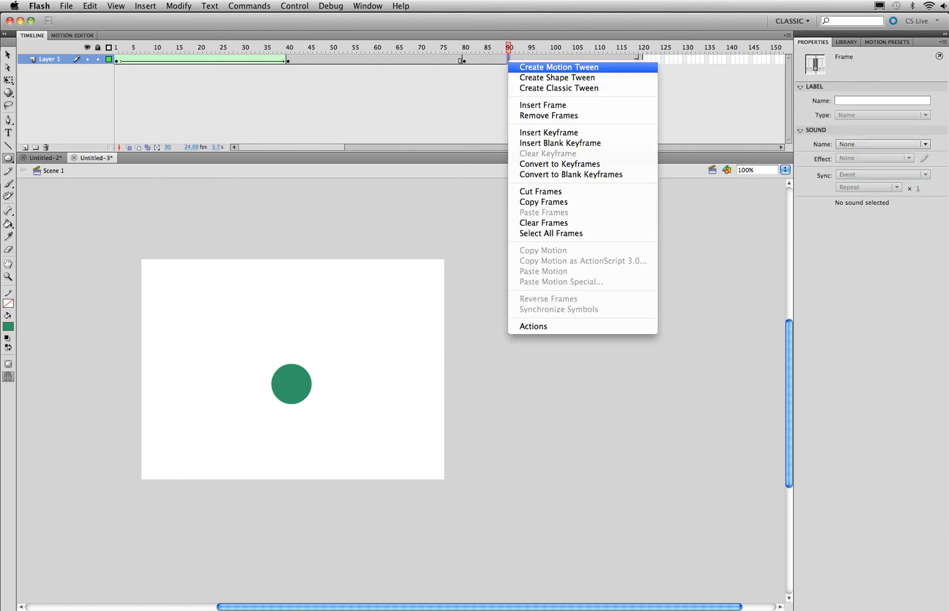
{"action": "left_click", "coordinate": [565, 76]}
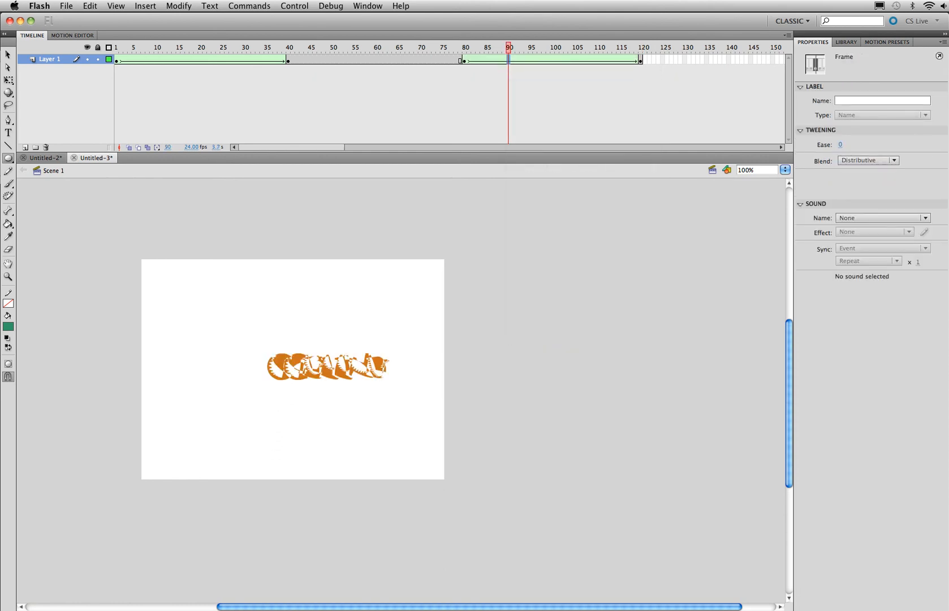
{"action": "left_click", "coordinate": [464, 60]}
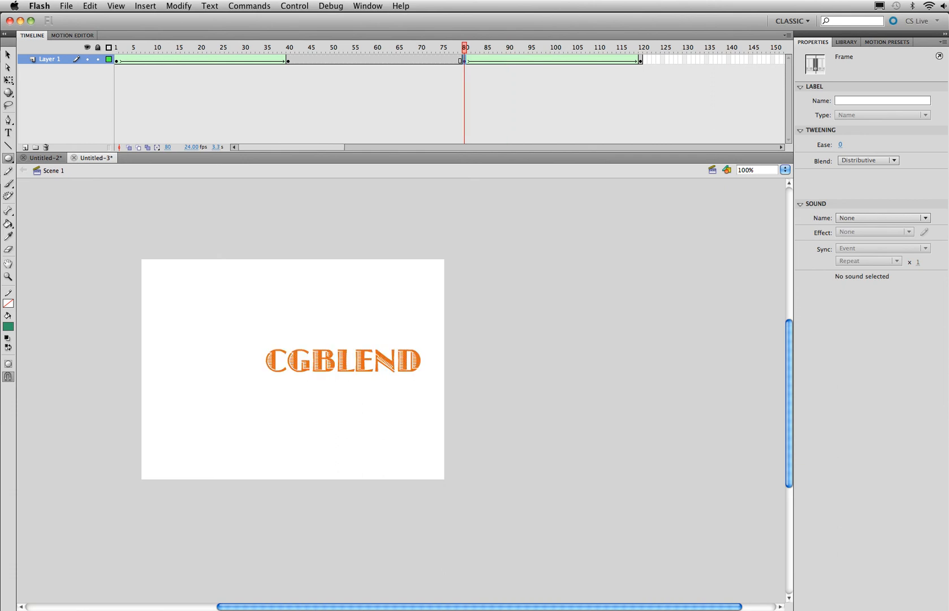
{"action": "left_click", "coordinate": [640, 60]}
{"action": "key", "text": "super+Return"}
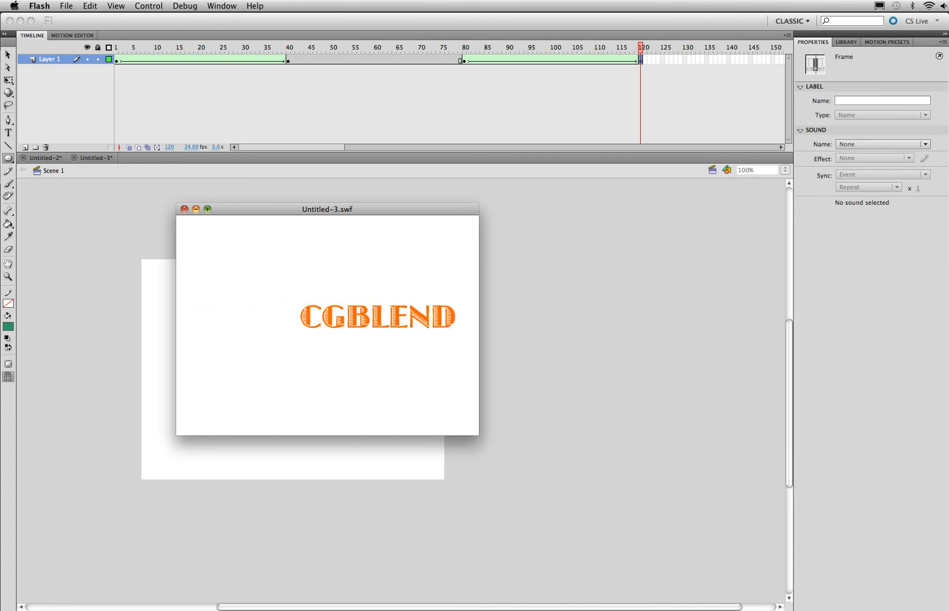
{"action": "left_click", "coordinate": [184, 208]}
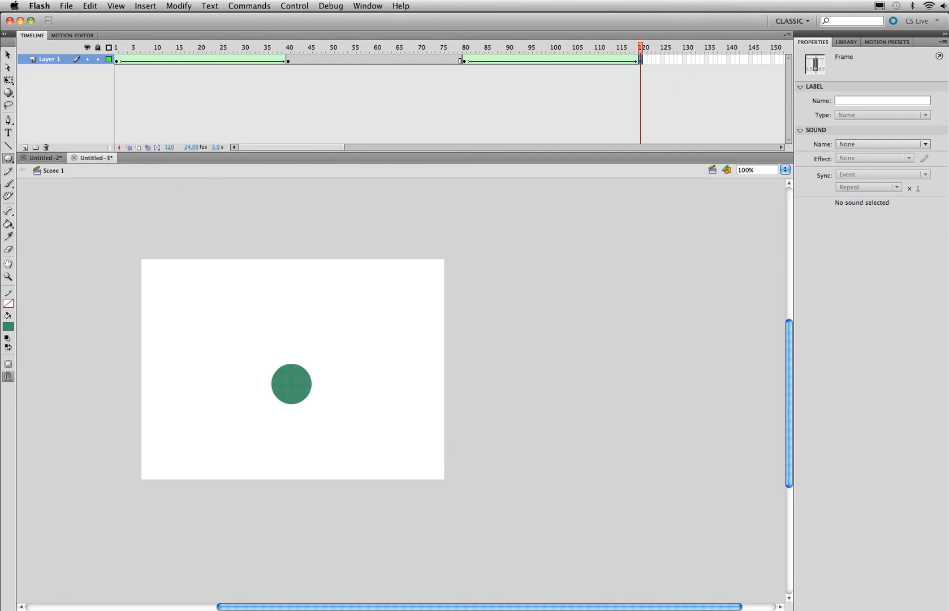
Copy the blue circle from frame 1 in place into a new blank keyframe at frame 140 and shape tween frames 120 to 140
{"action": "left_click", "coordinate": [117, 60]}
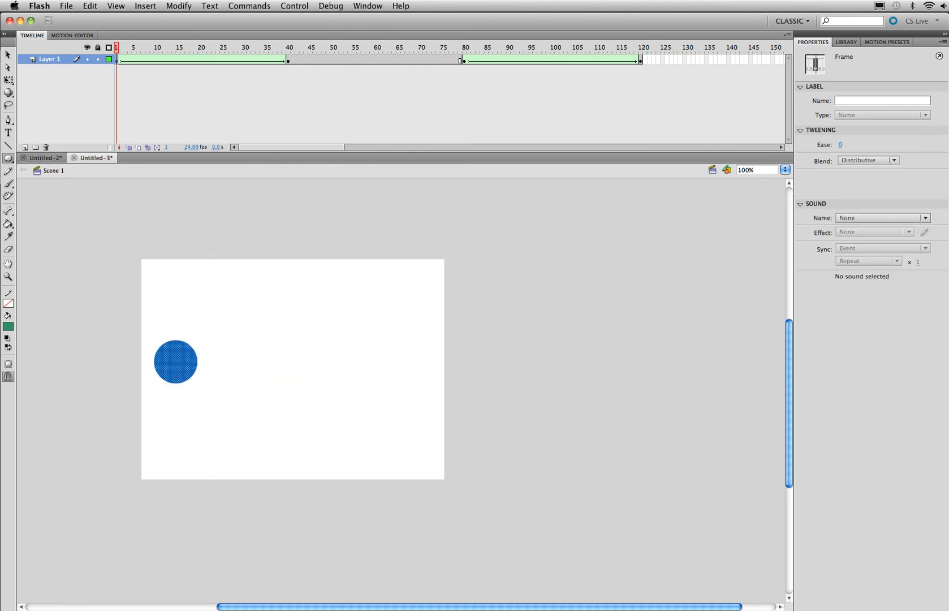
{"action": "key", "text": "super+c"}
{"action": "scroll", "coordinate": [450, 96], "scroll_direction": "right", "scroll_amount": 3}
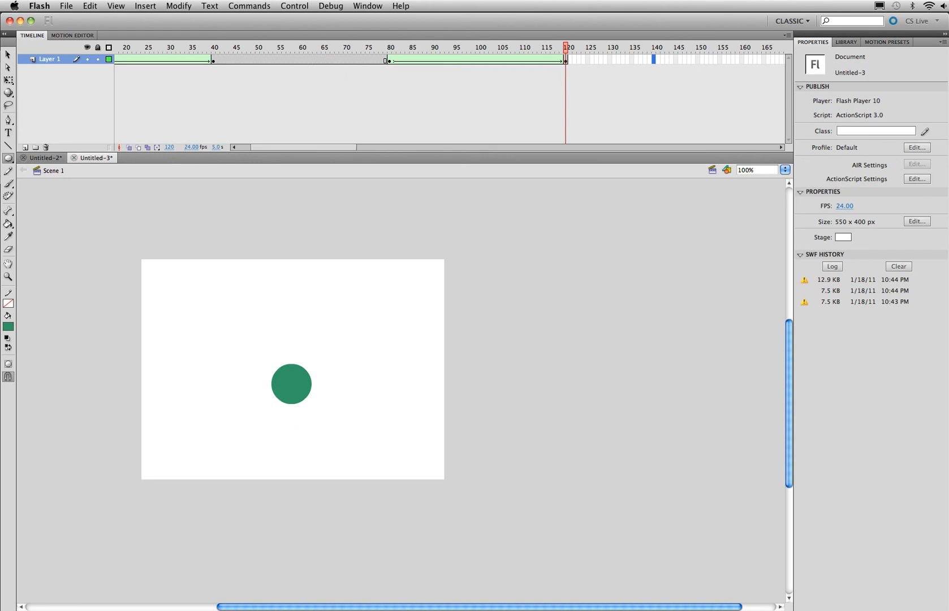
{"action": "key", "text": "F7"}
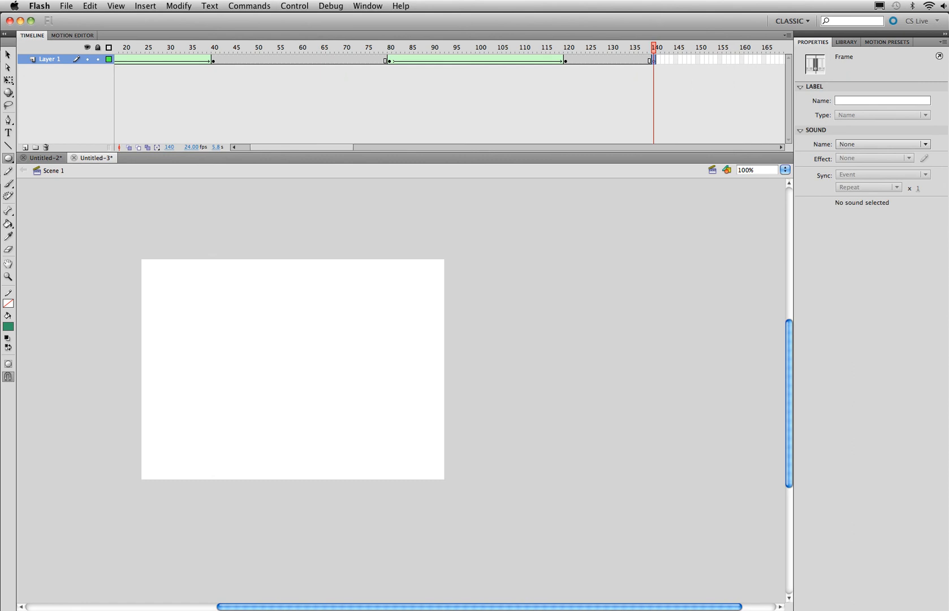
{"action": "key", "text": "super+shift+v"}
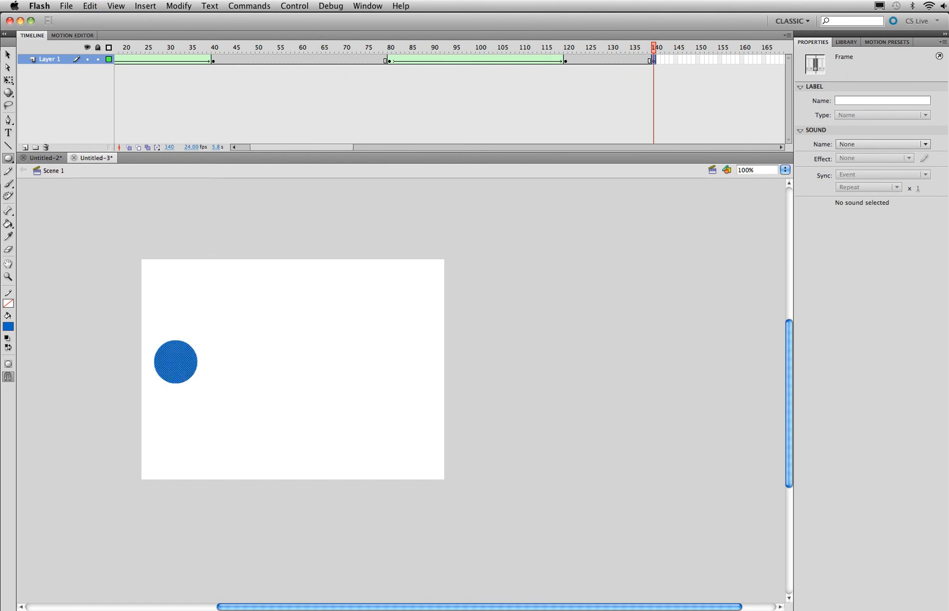
{"action": "right_click", "coordinate": [614, 59]}
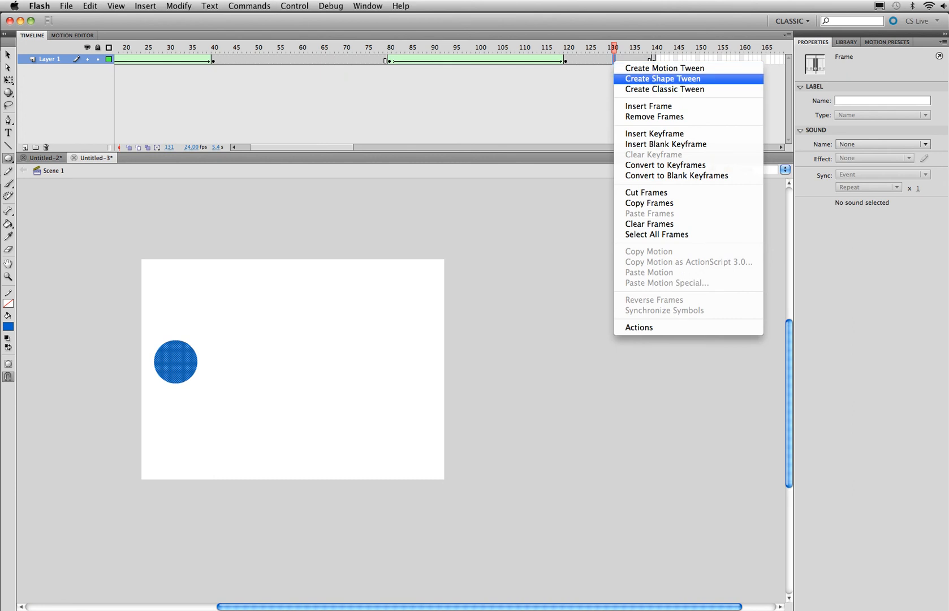
{"action": "left_click", "coordinate": [633, 78]}
Test the movie, close the preview and switch to the Untitled-2 document
{"action": "key", "text": "super+Return"}
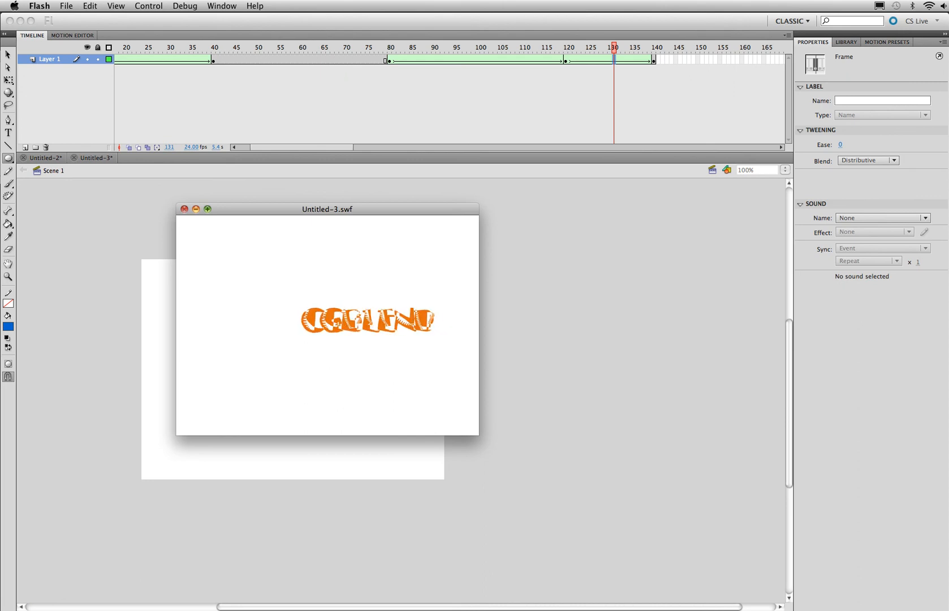
{"action": "key", "text": "super+w"}
{"action": "left_click", "coordinate": [46, 158]}
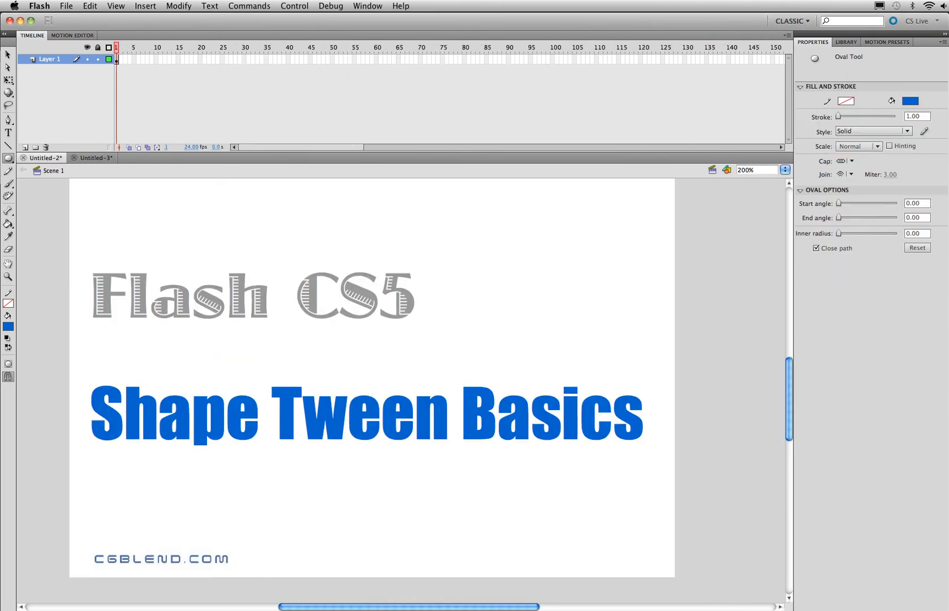